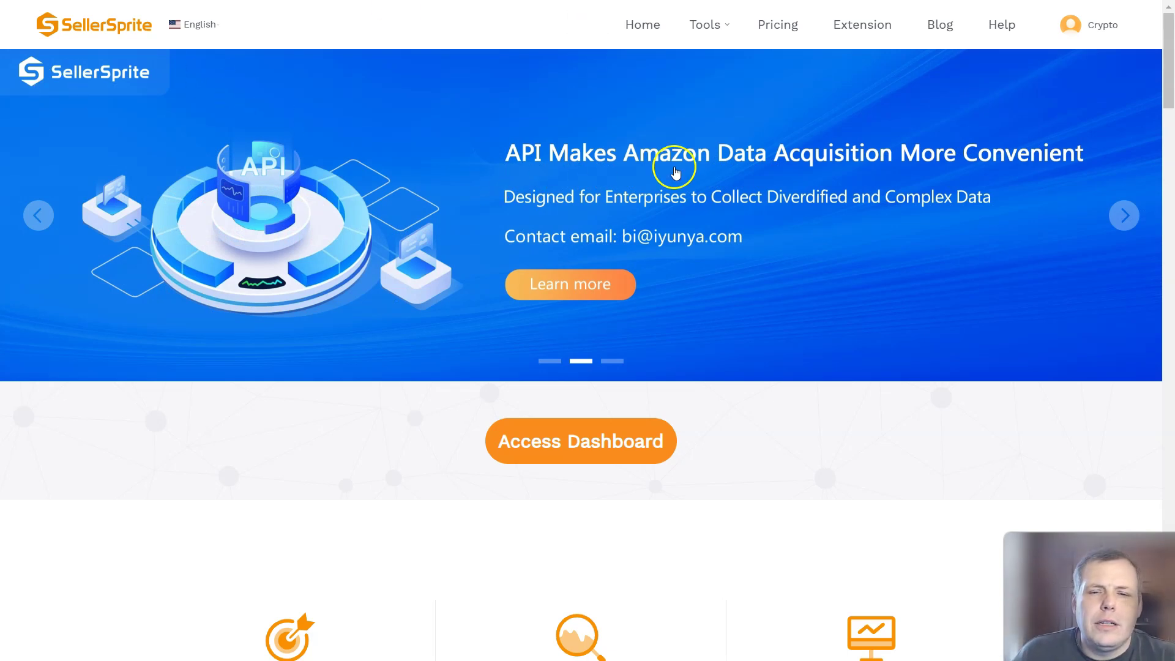
- Pick Competitor Lookup from the Tools list in the top navigation
scroll(673, 184, down, 5)
scroll(673, 191, up, 5)
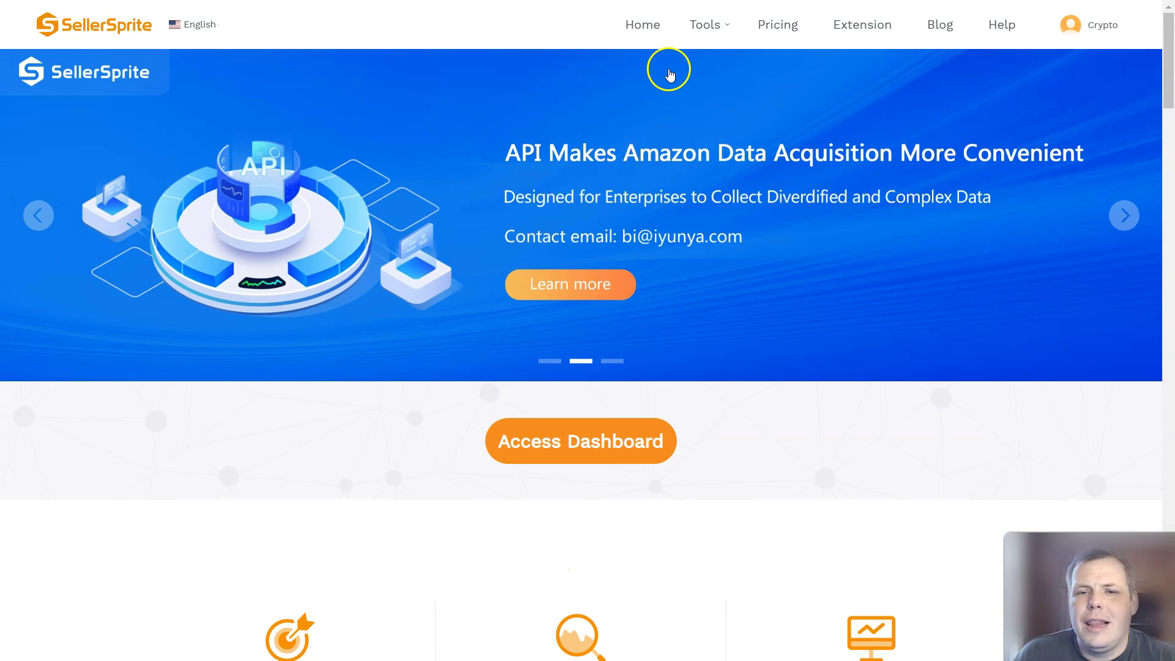
mouse_move(718, 29)
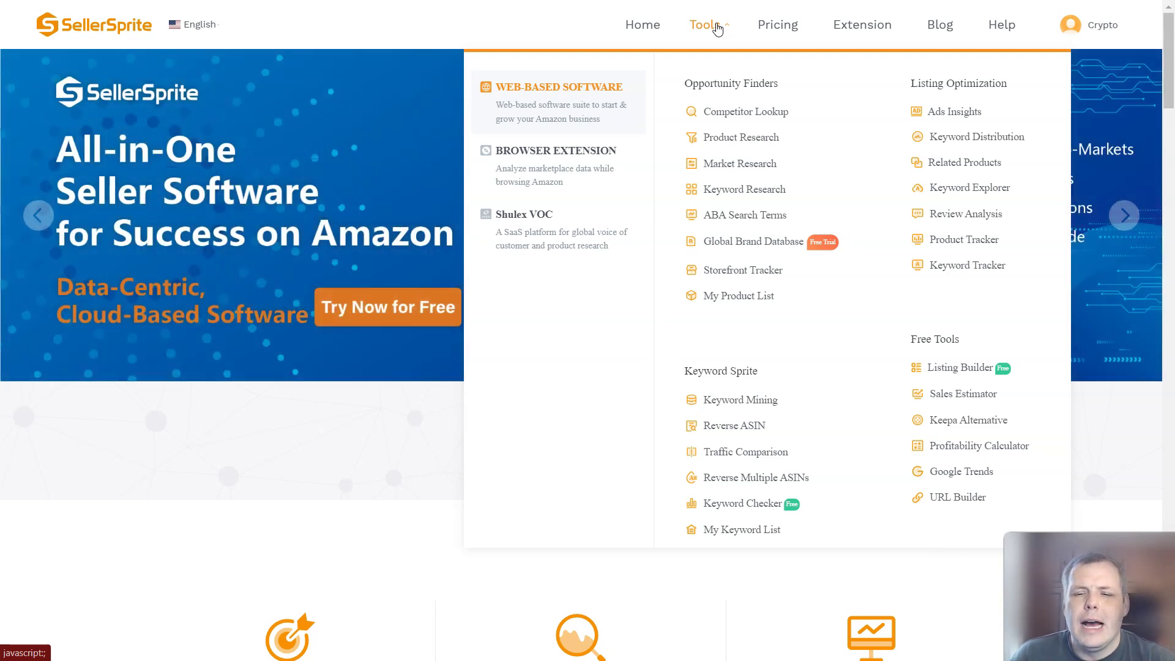
click(704, 34)
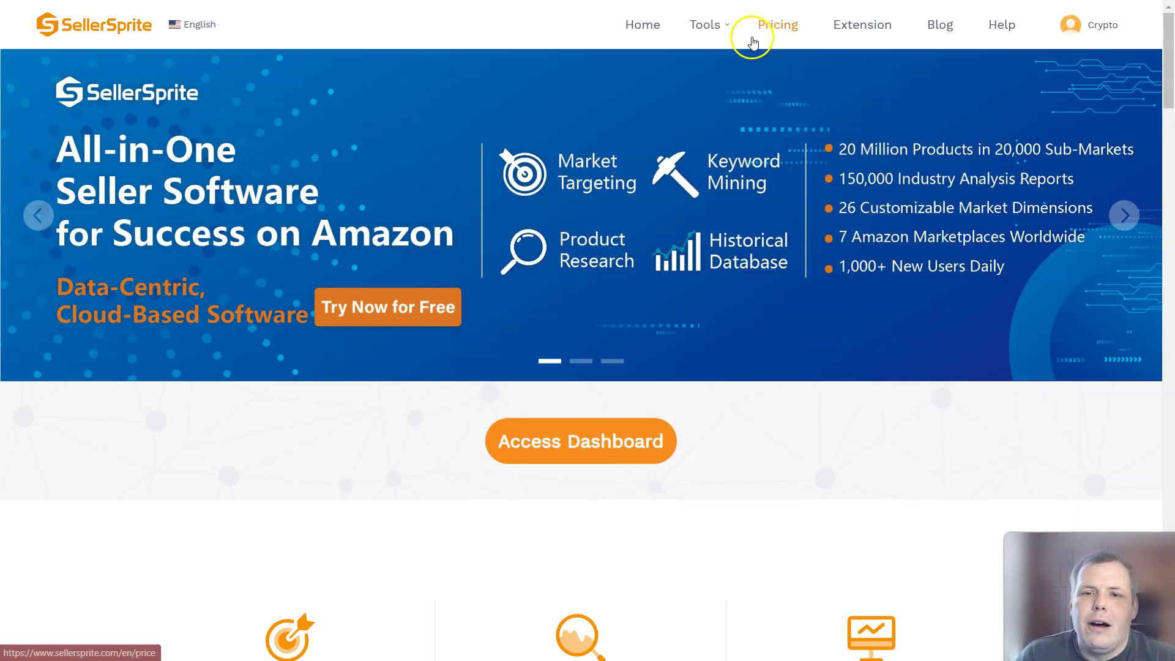
mouse_move(732, 38)
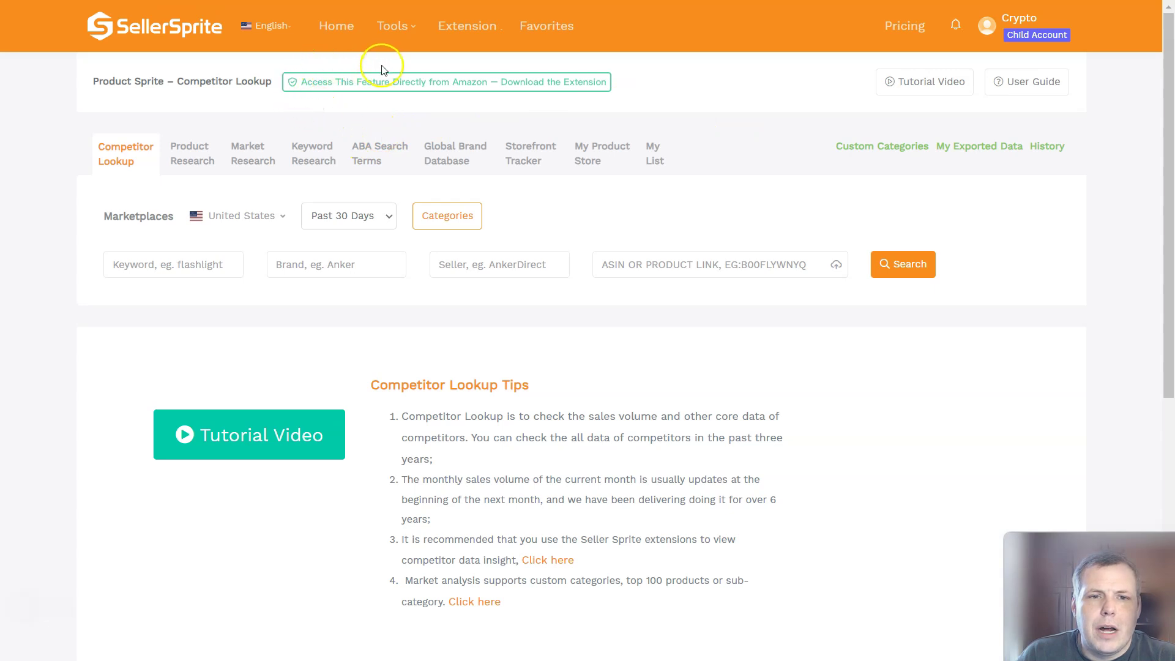
click(395, 28)
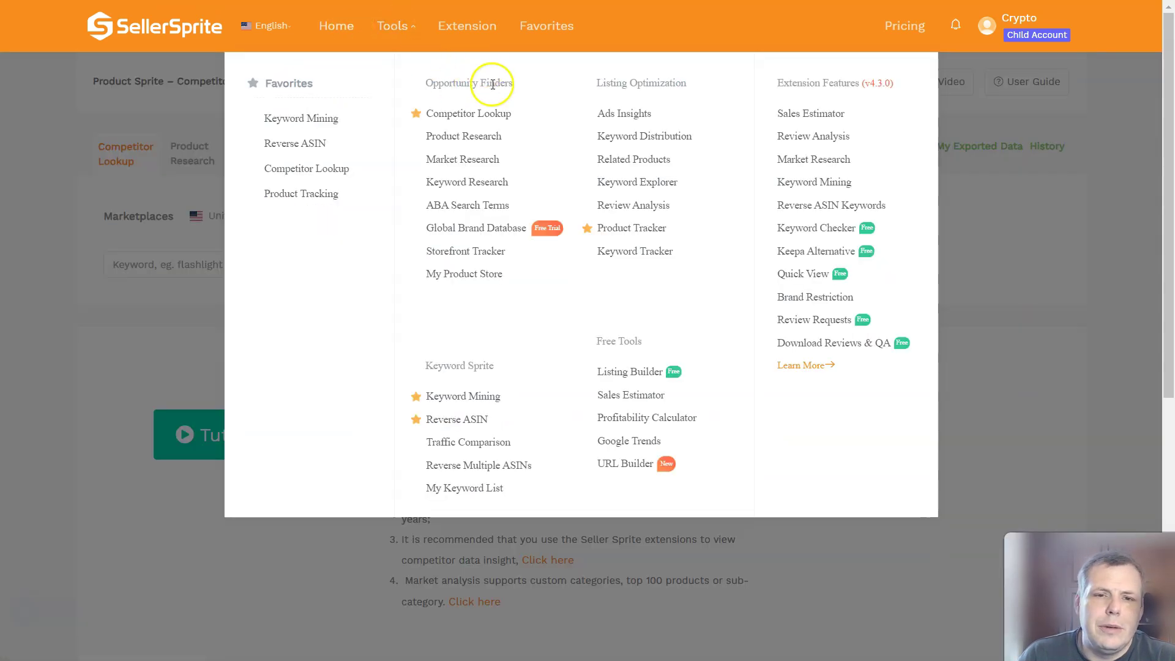
click(457, 109)
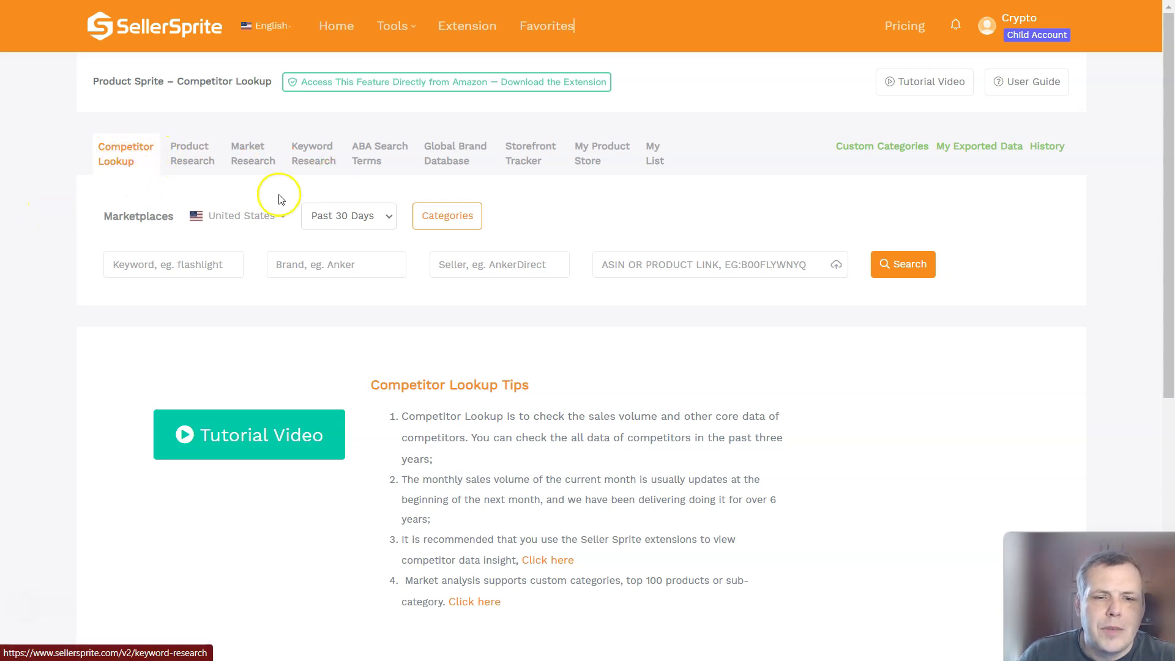
click(263, 218)
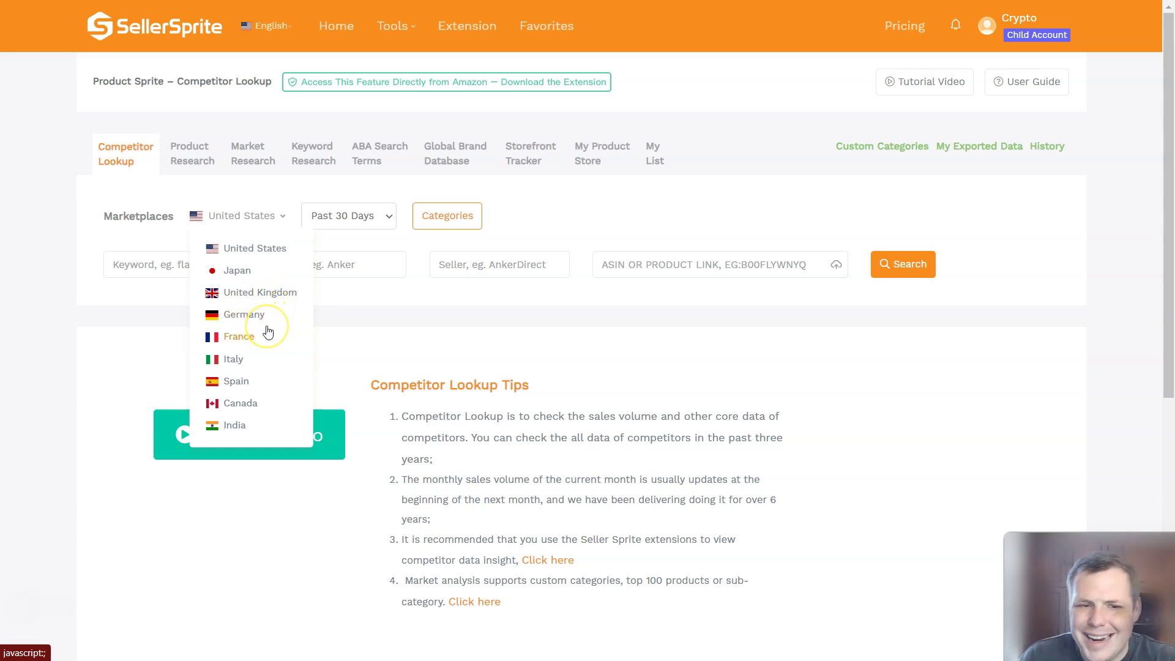
click(260, 248)
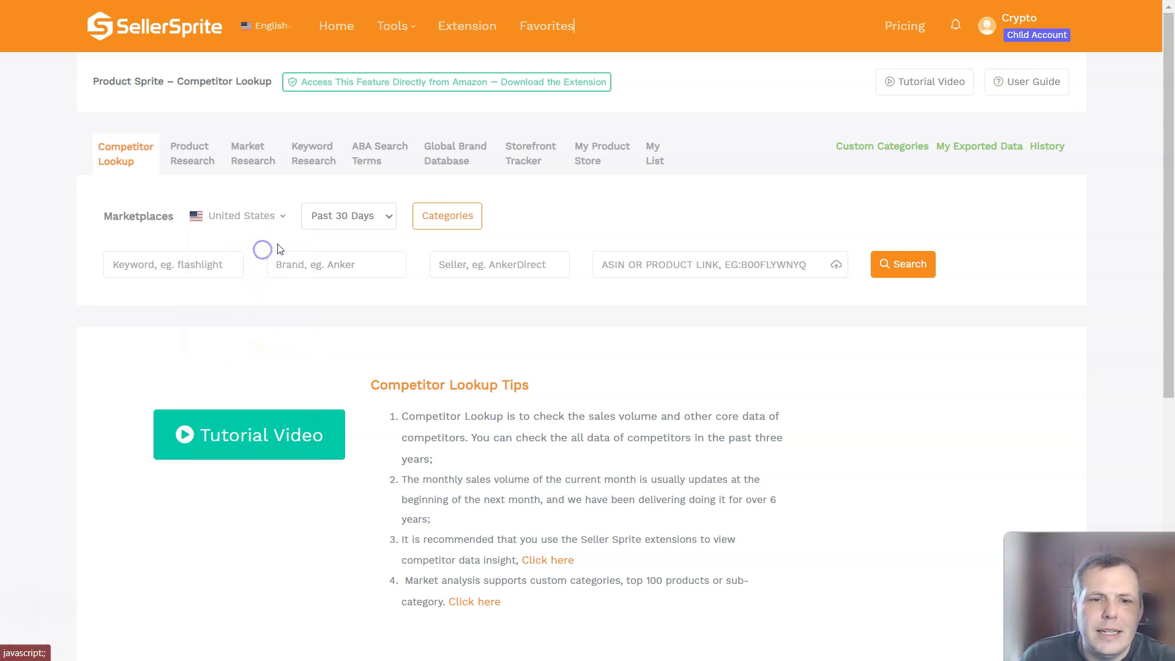
click(364, 218)
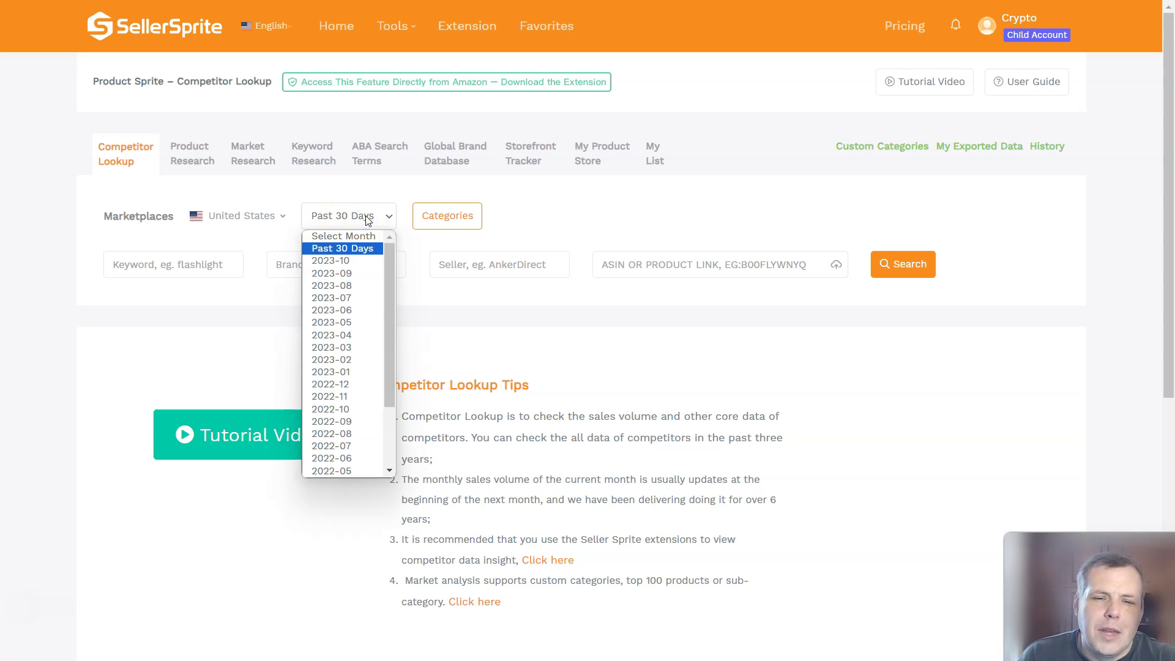
click(364, 254)
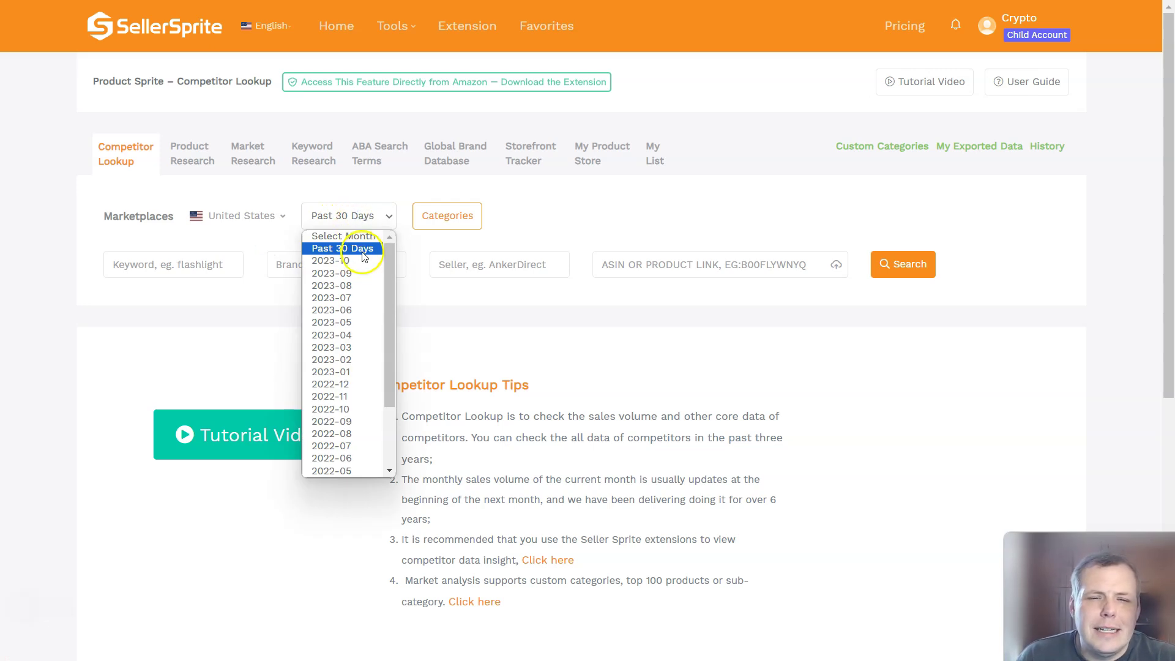
scroll(315, 373, down, 2)
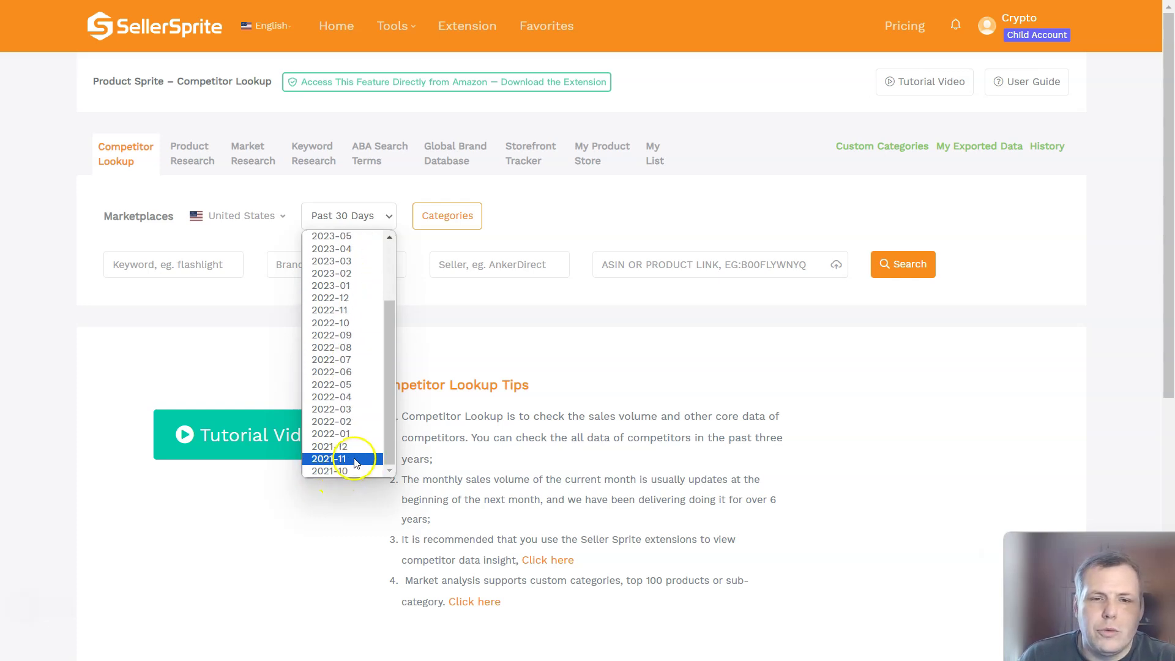
click(603, 185)
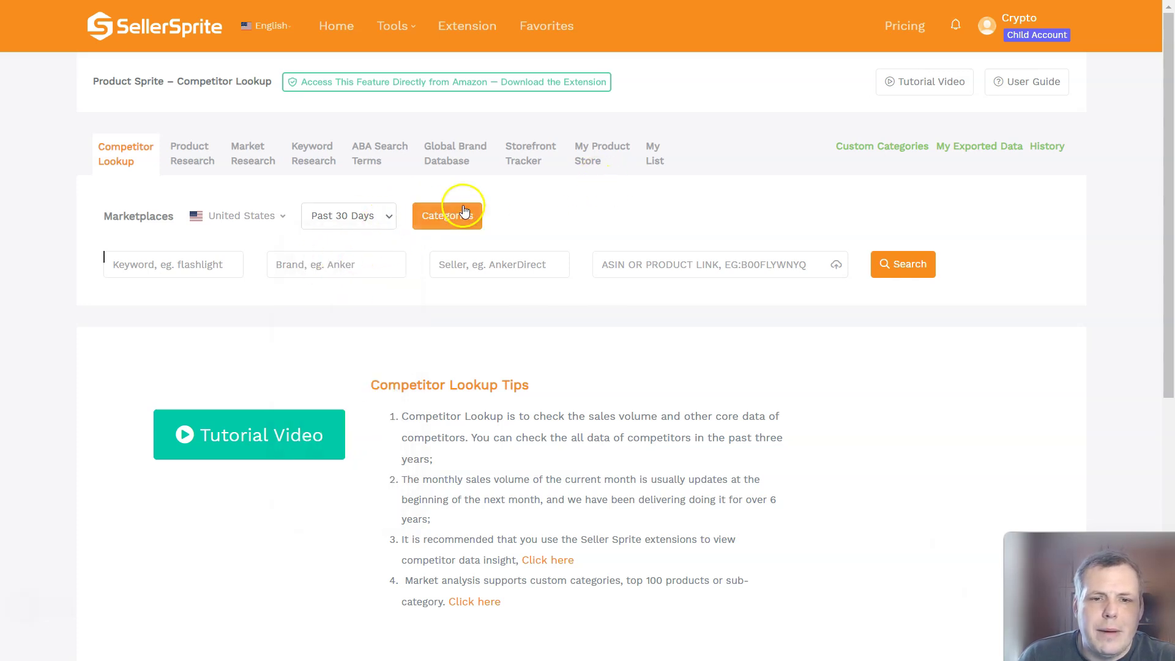
- Apply Cell Phones & Accessories as the category filter via the Select a Category list
click(160, 269)
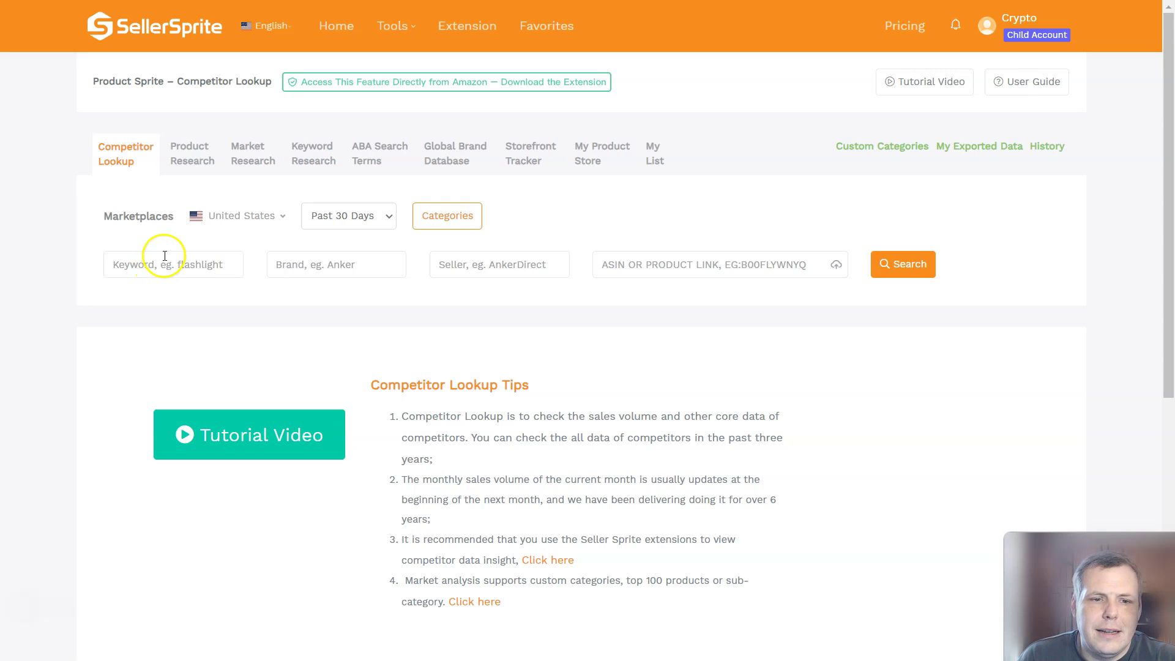
click(205, 264)
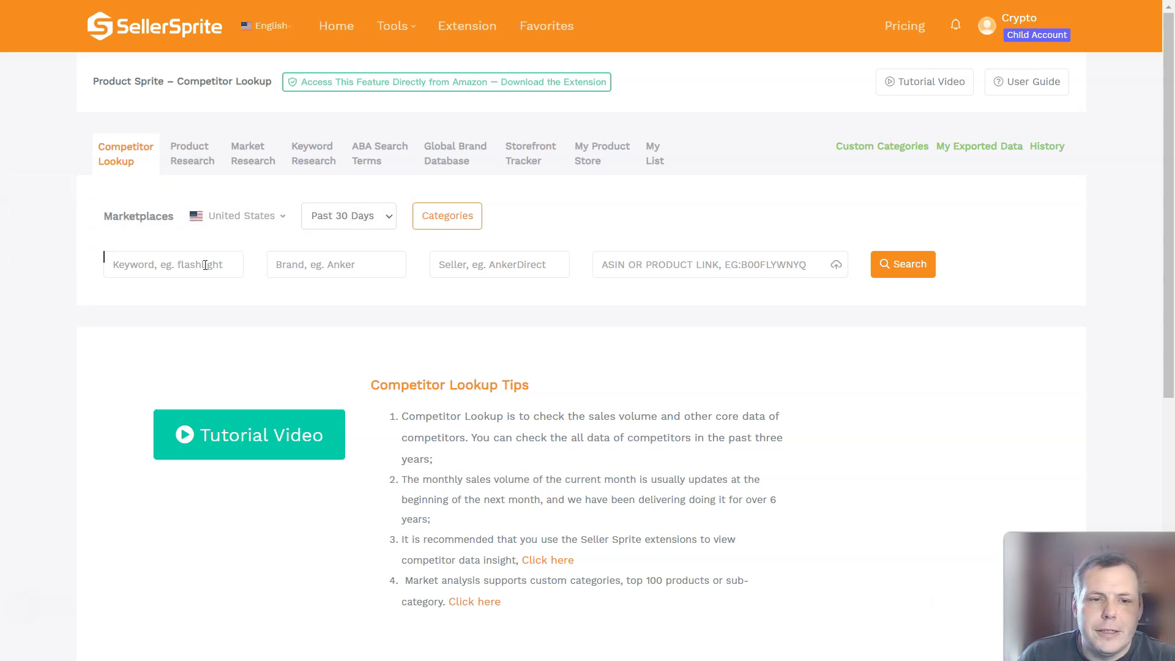
click(186, 267)
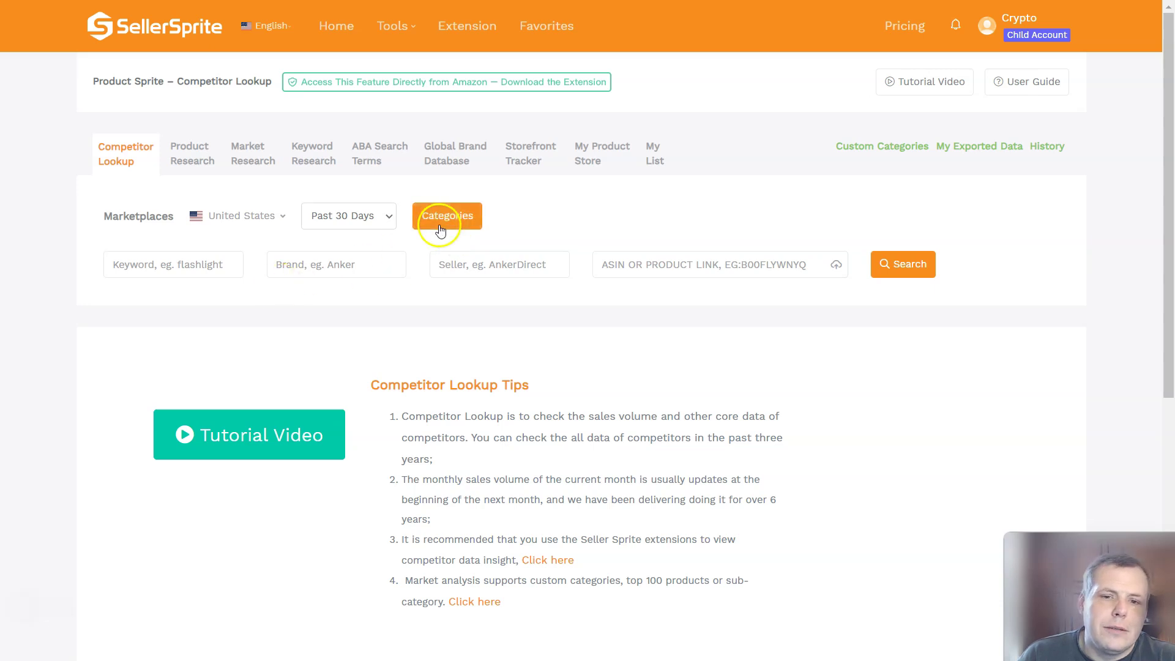
click(429, 219)
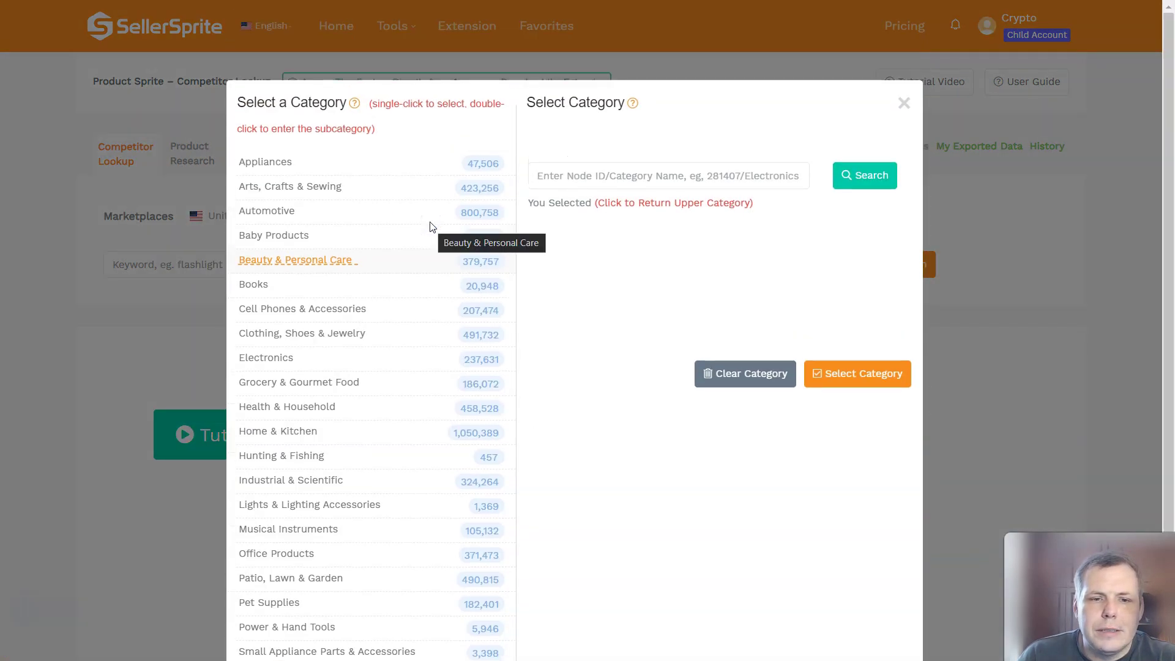
scroll(324, 262, down, 2)
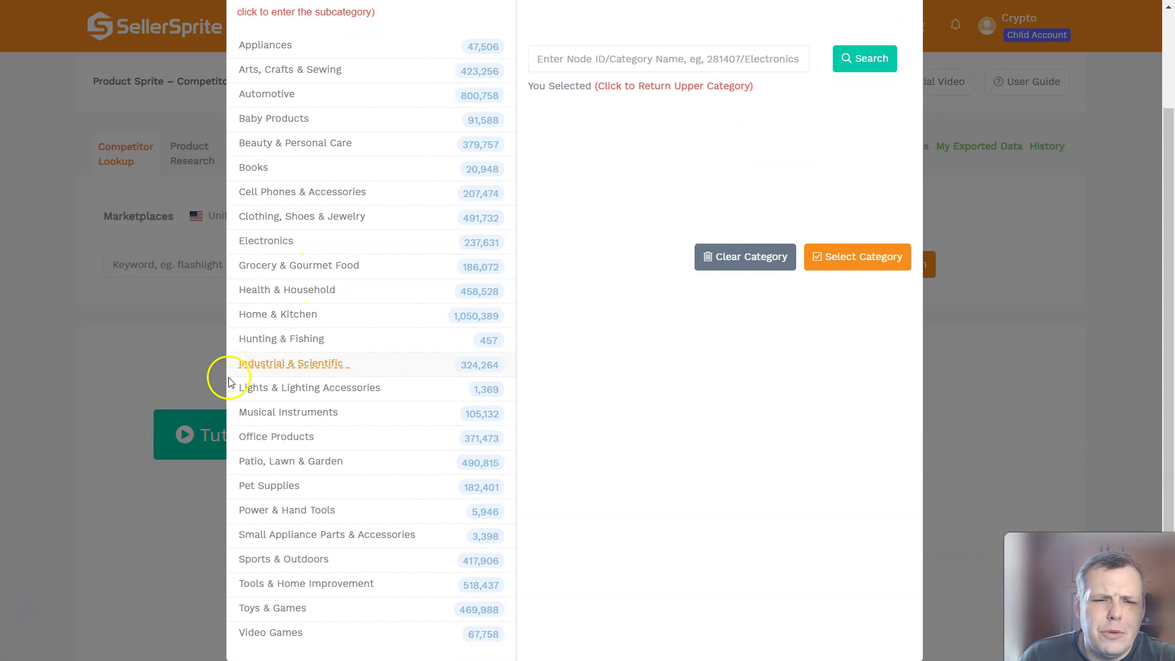
click(334, 193)
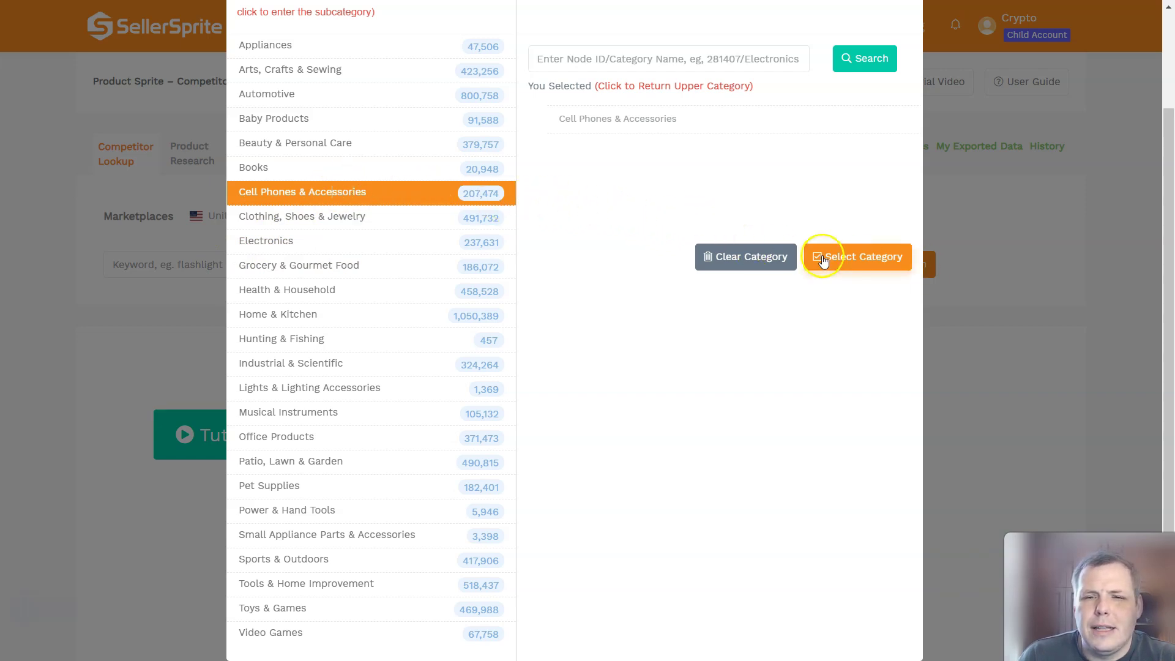
click(843, 258)
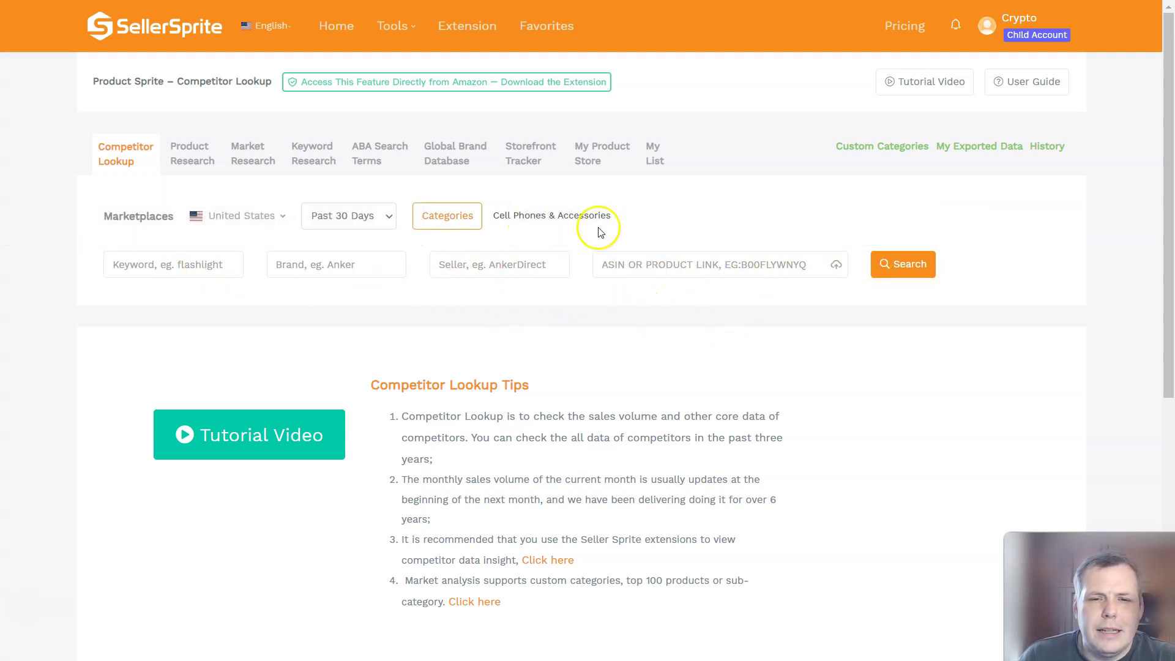
- Enter 'Cellphone' in the Keyword field, clearing the mistyped 'Sam' first
click(192, 269)
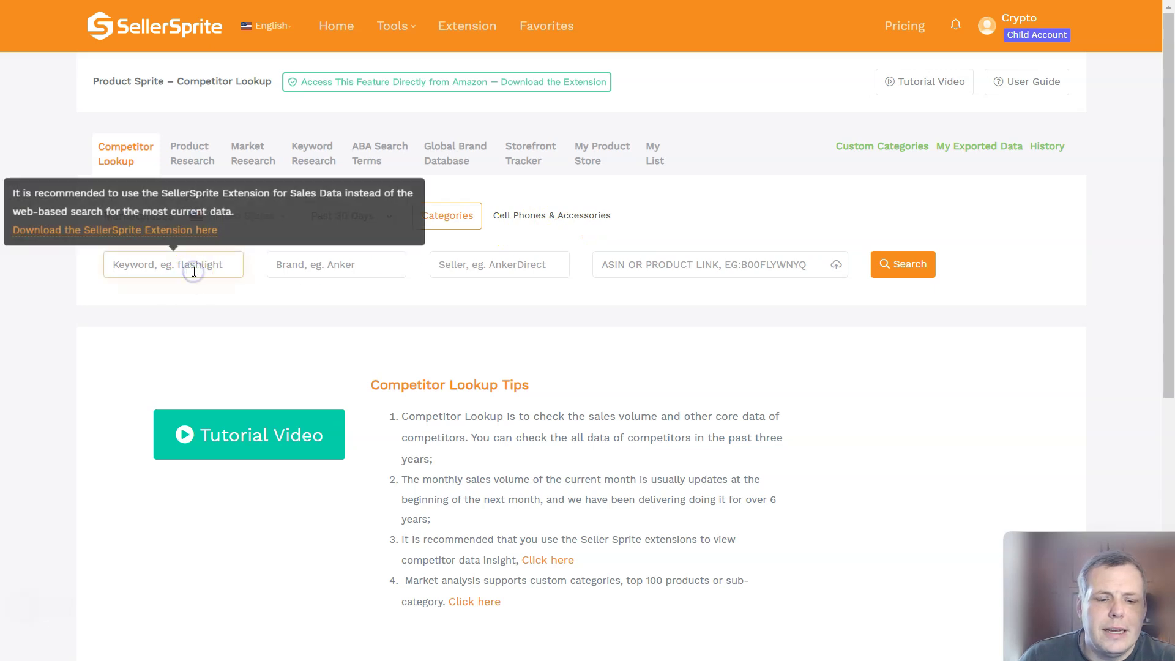
text(s)
key(BackSpace)
text(Samsung)
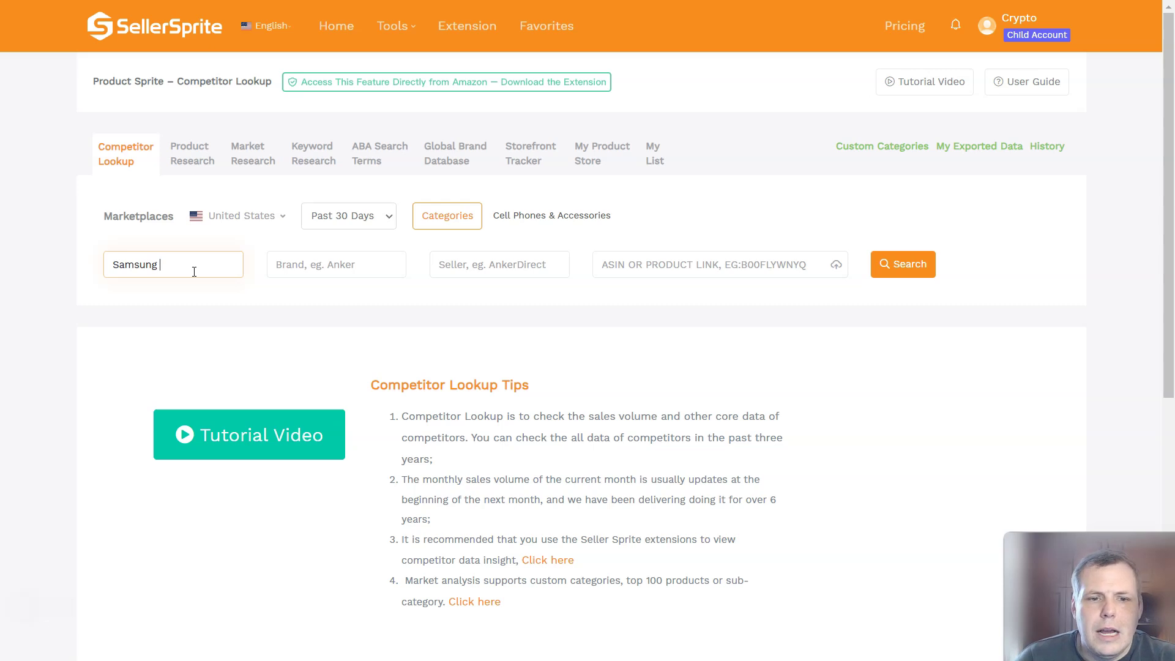
click(236, 264)
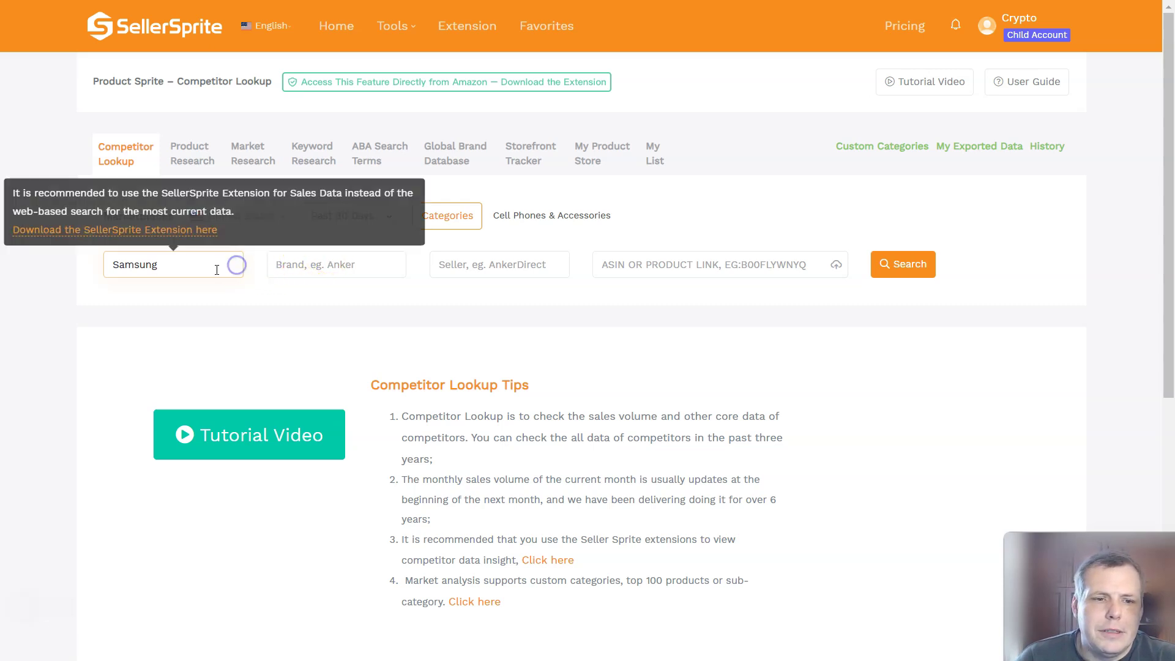
key(ctrl+a)
key(BackSpace)
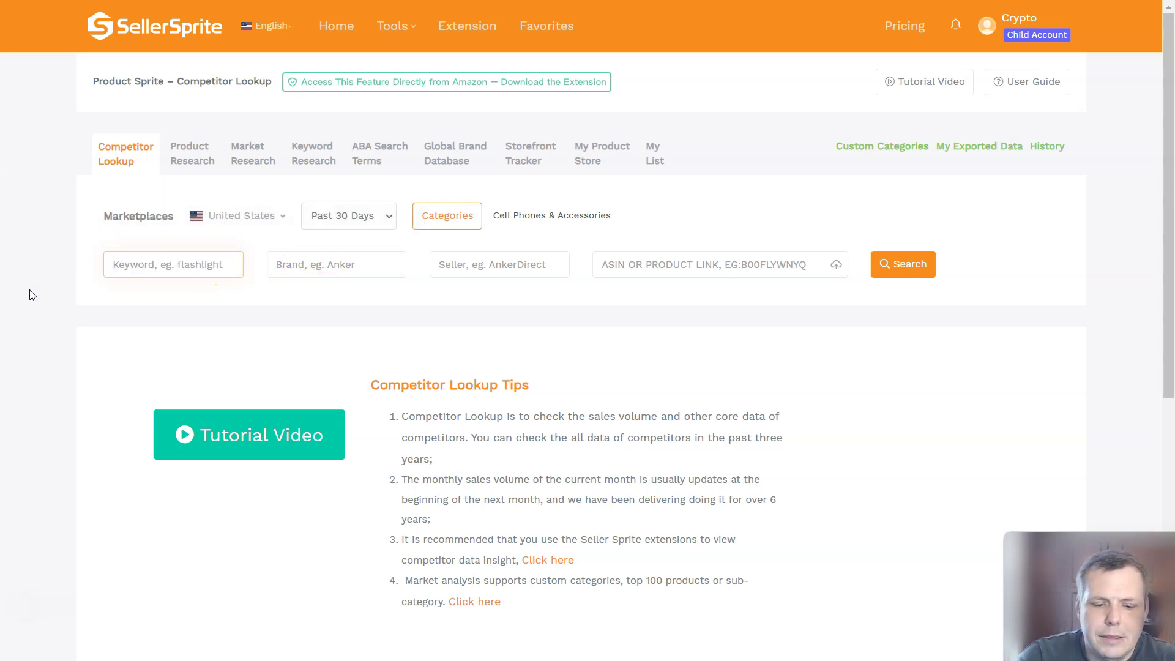
text(Cellphone)
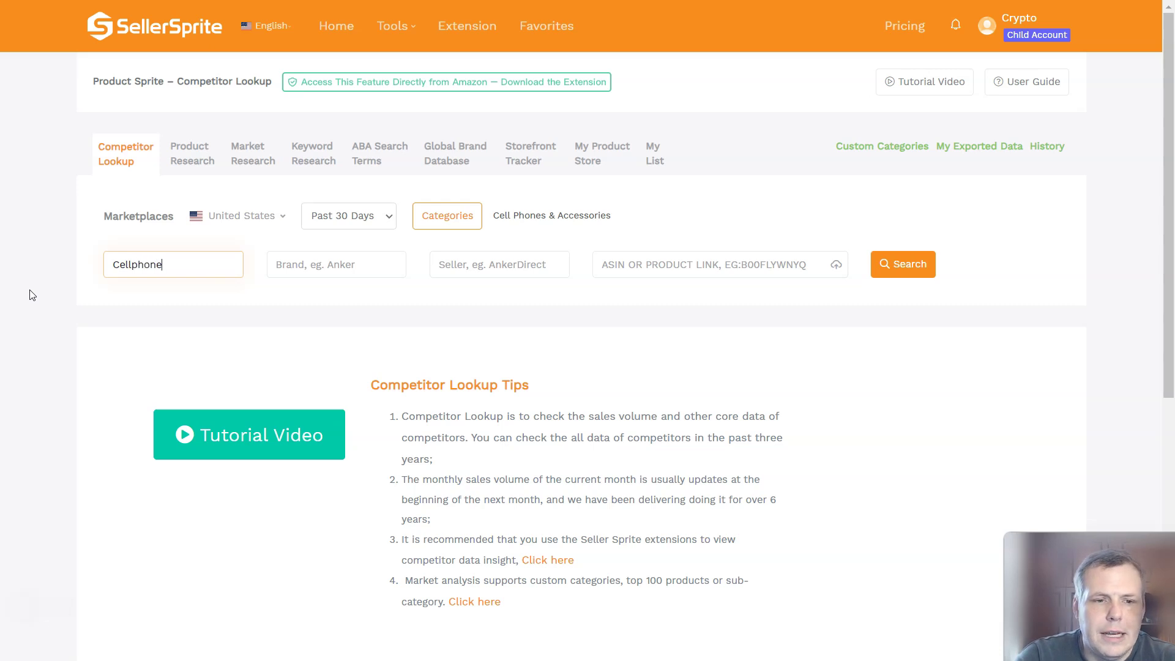
- Enter Samsung as the brand and run the search, returning 14 results
key(Tab)
text(Sam)
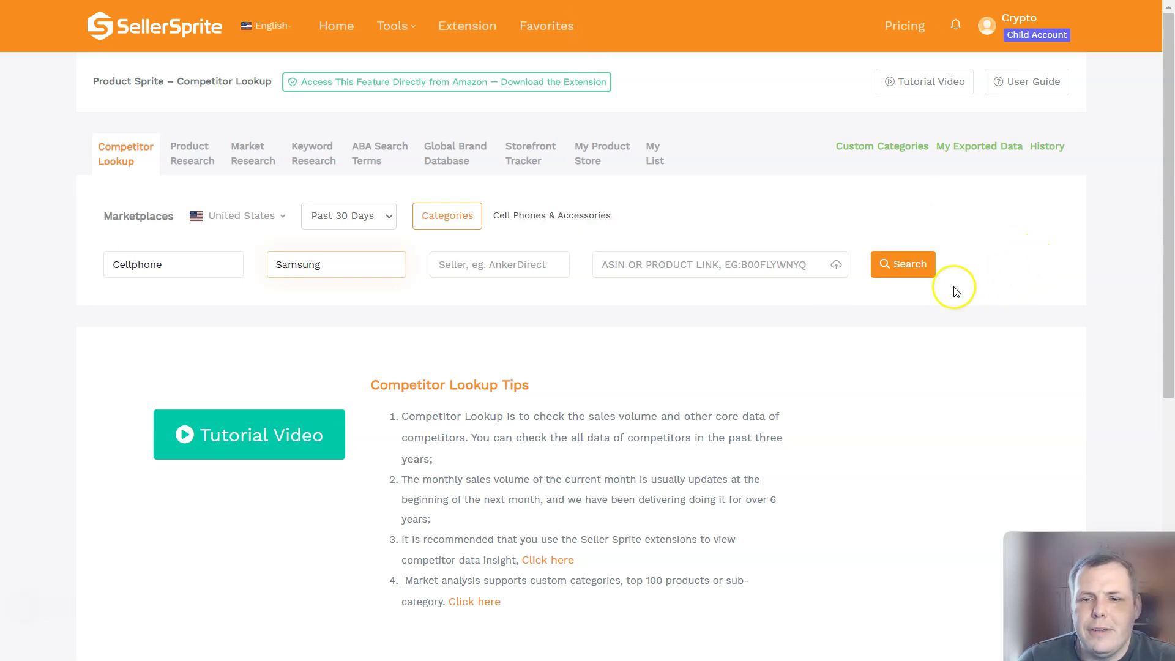
mouse_move(660, 267)
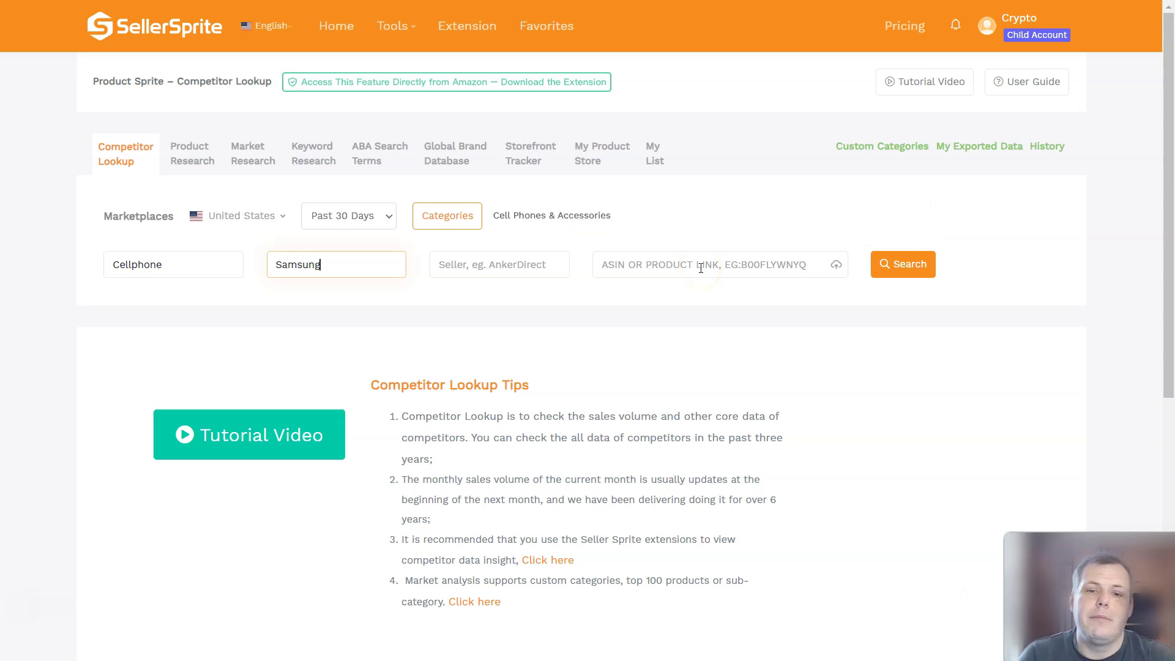
click(897, 264)
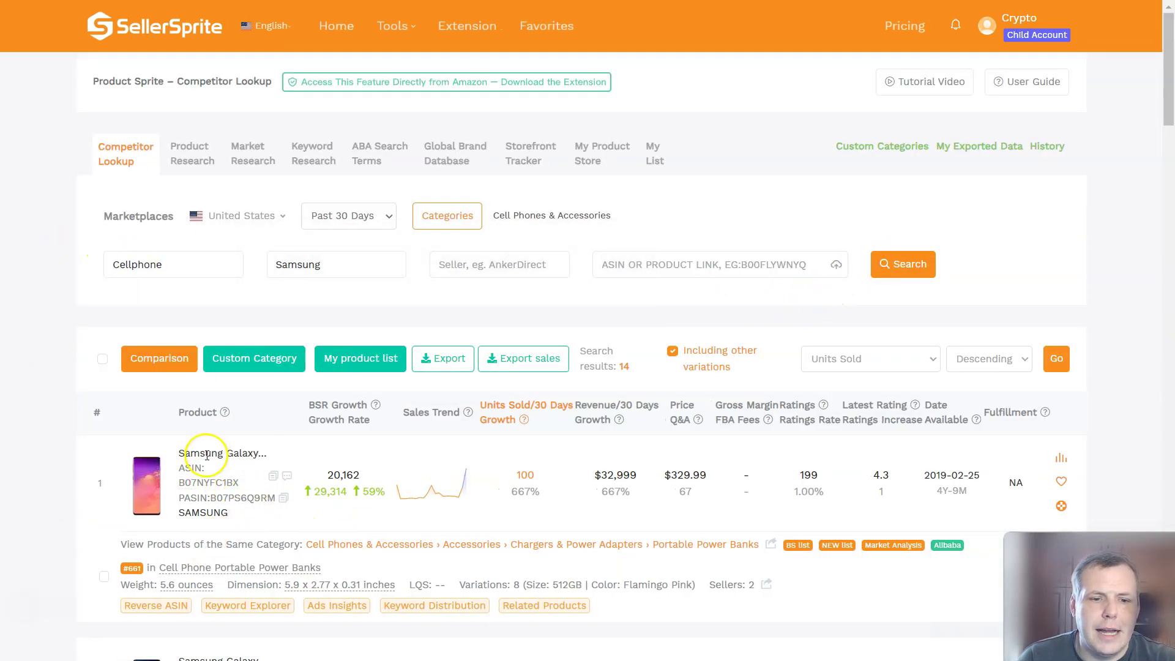
- Uncheck 'Including other variations', leaving 3 results led by the $247.50 Samsung Galaxy listing
click(225, 452)
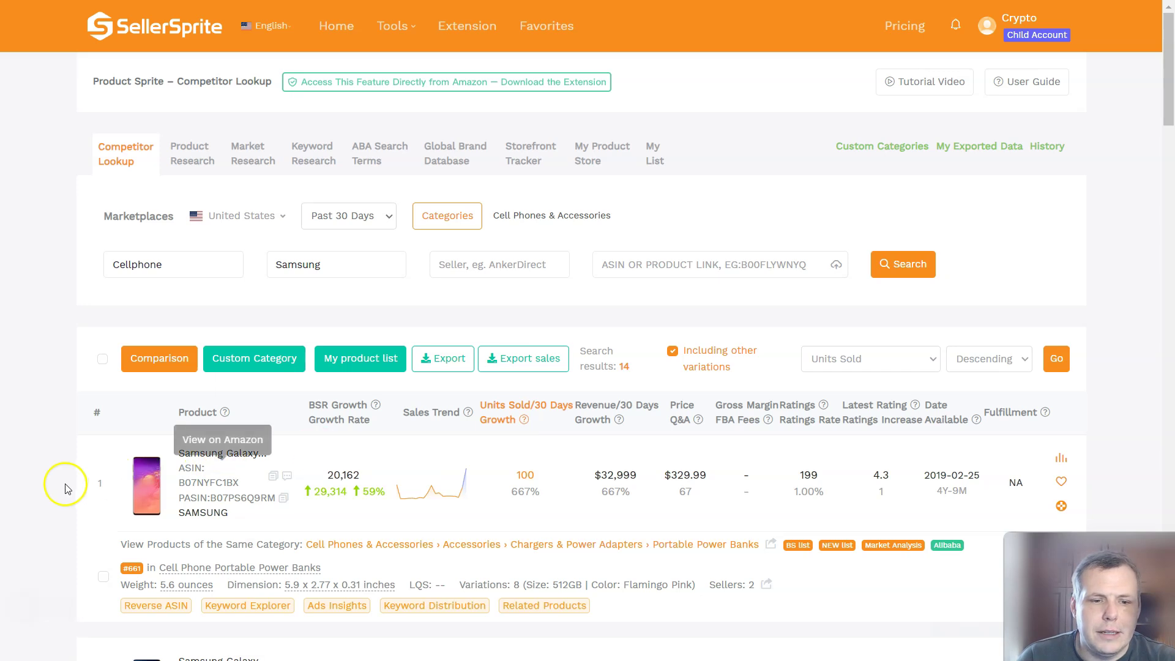
mouse_move(152, 467)
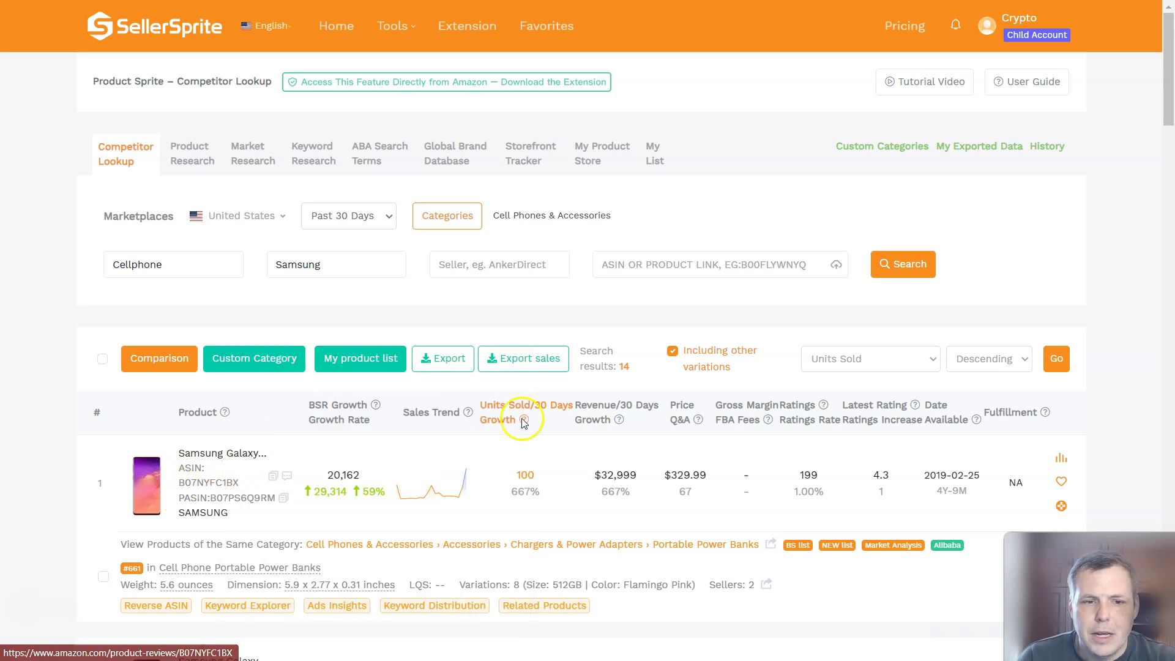
scroll(762, 425, down, 3)
scroll(722, 424, up, 2)
scroll(462, 414, down, 1)
mouse_move(427, 251)
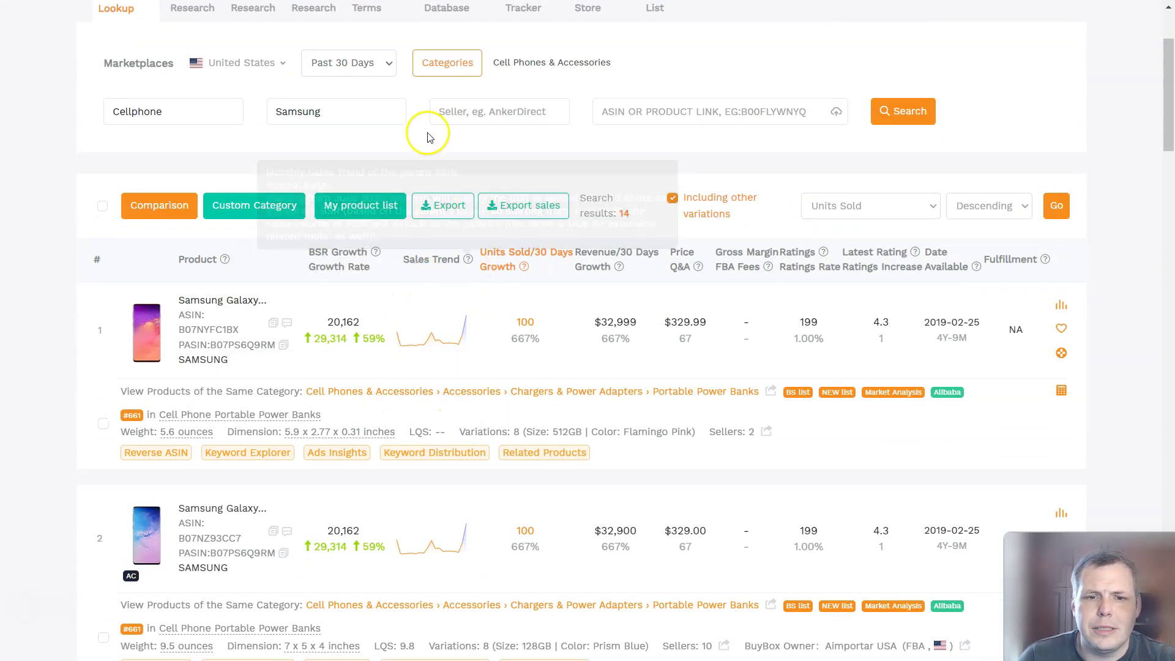
mouse_move(444, 223)
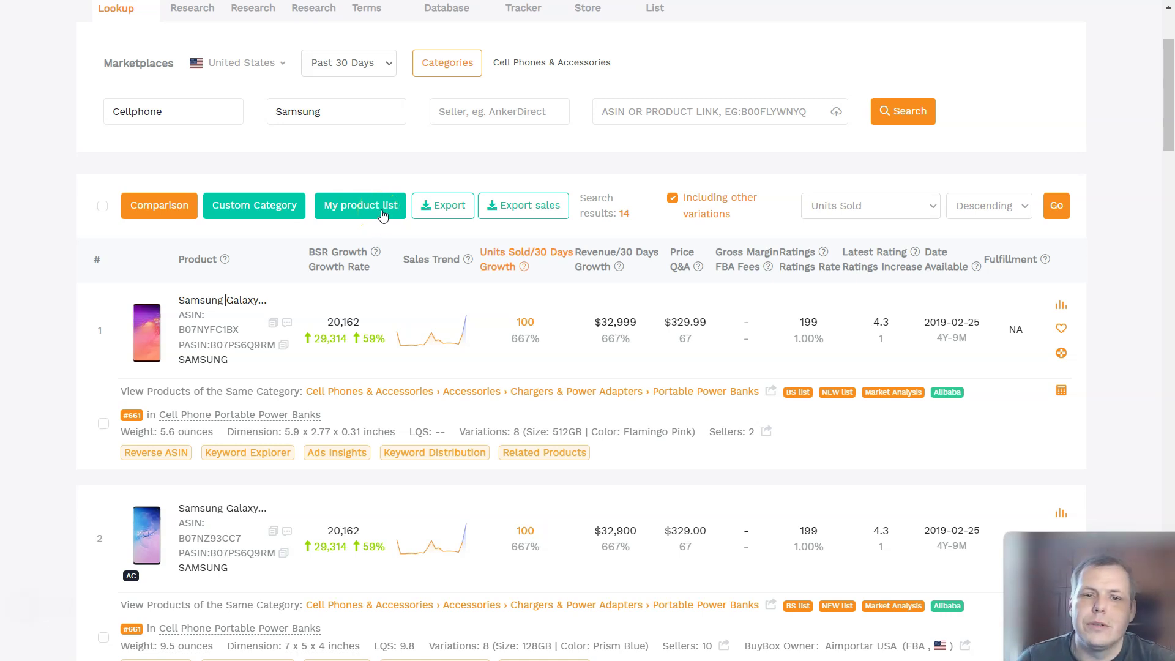
click(673, 199)
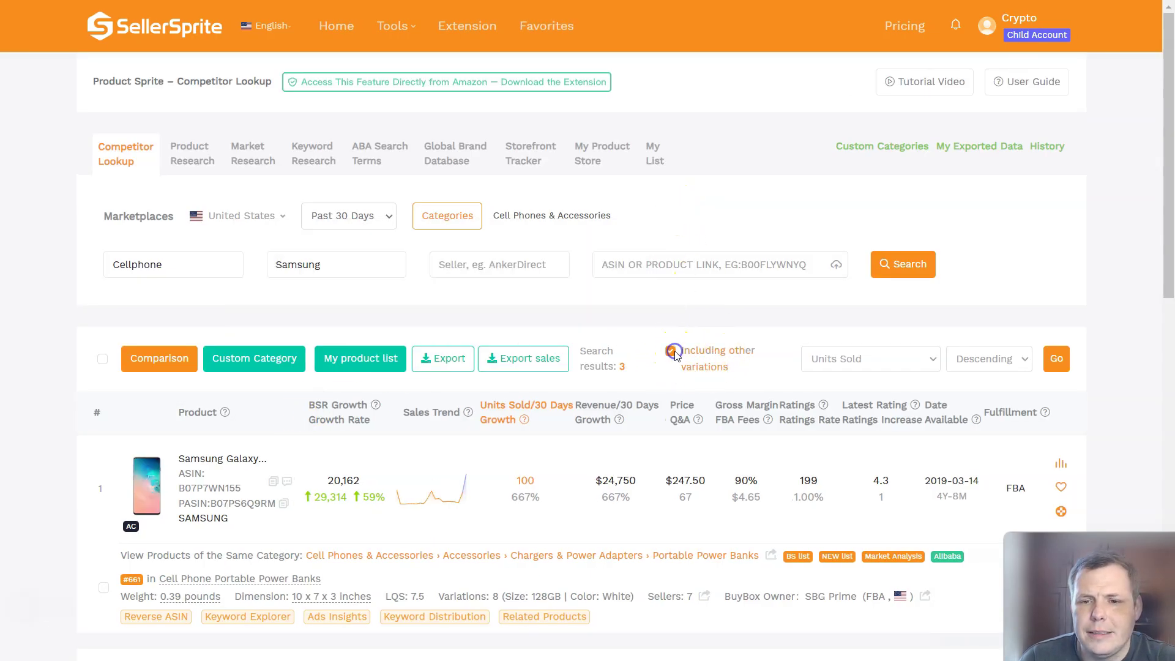
- Check the Units Sold and Descending sort dropdowns, keeping the sort unchanged
click(881, 360)
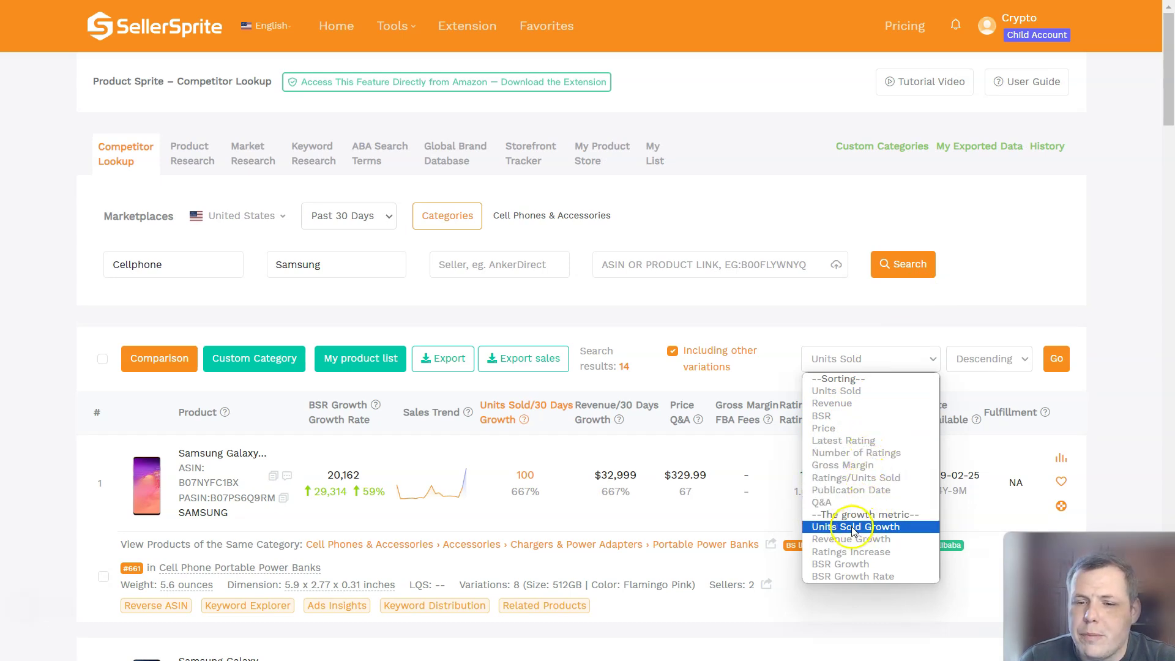
click(1004, 361)
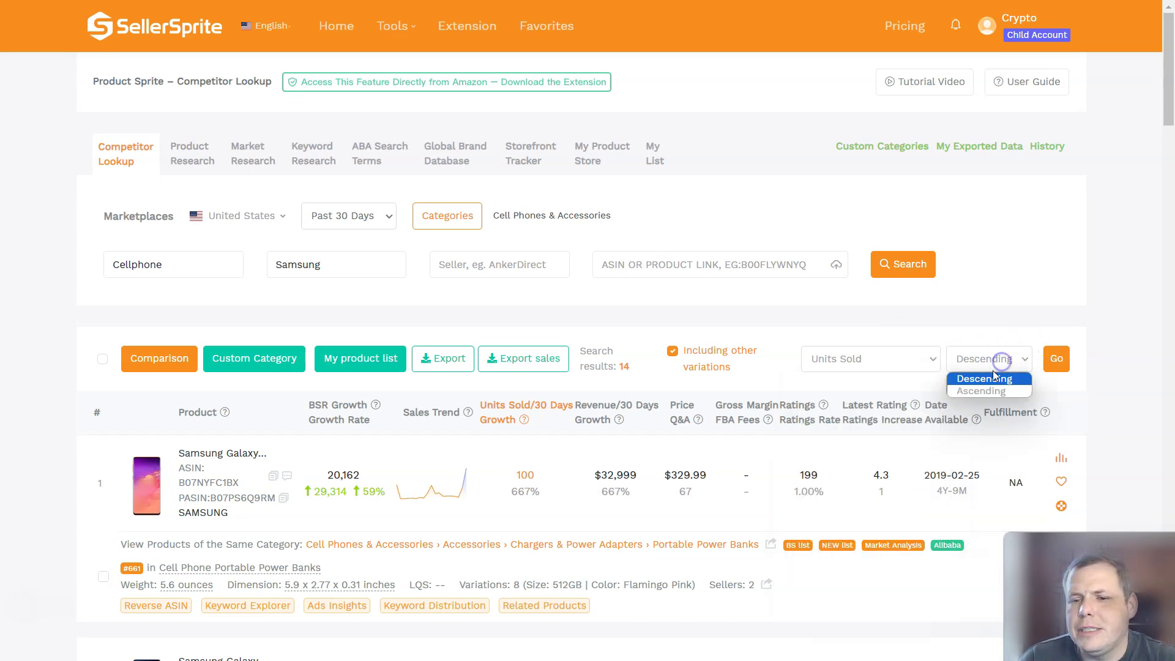
click(1000, 305)
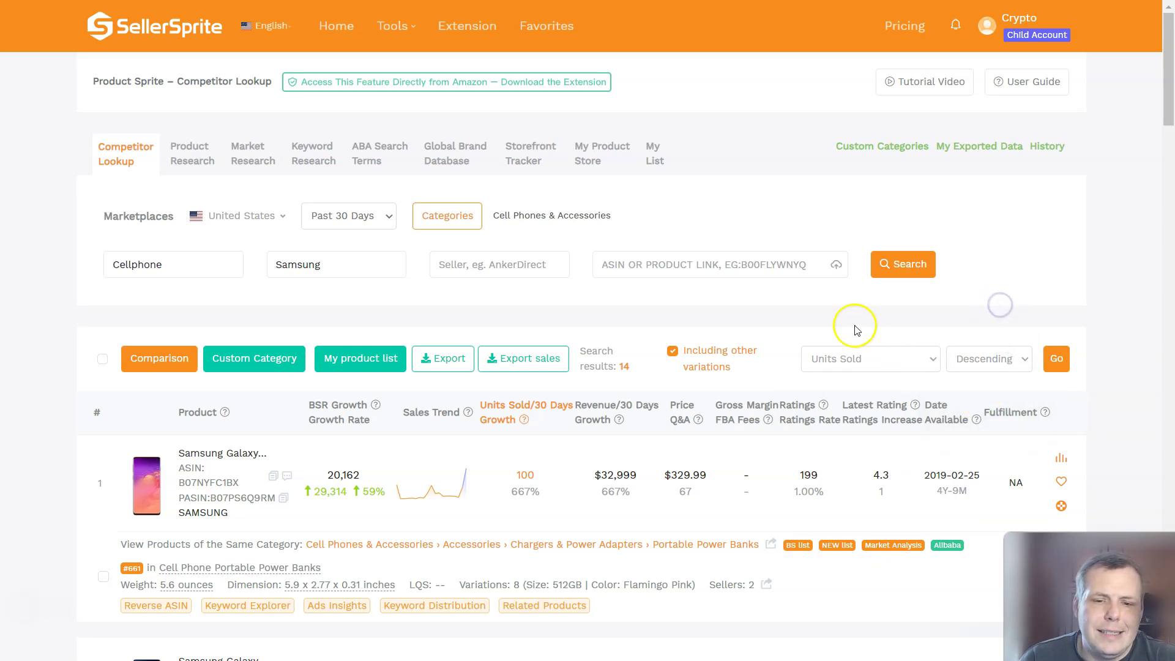
scroll(852, 330, down, 3)
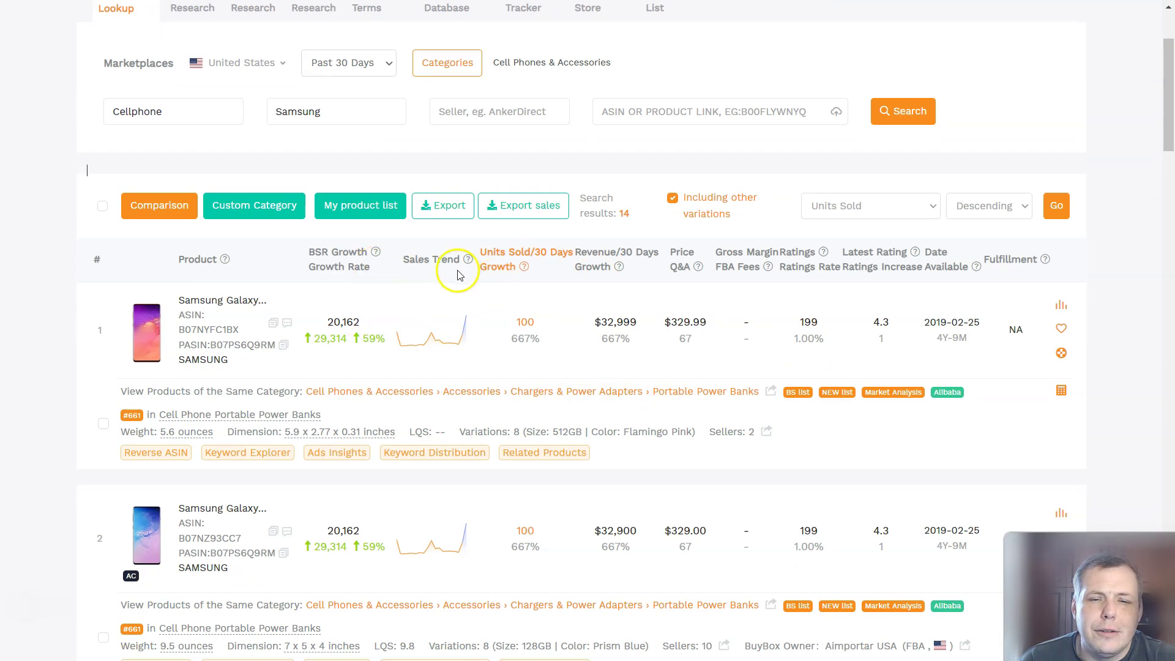
mouse_move(433, 337)
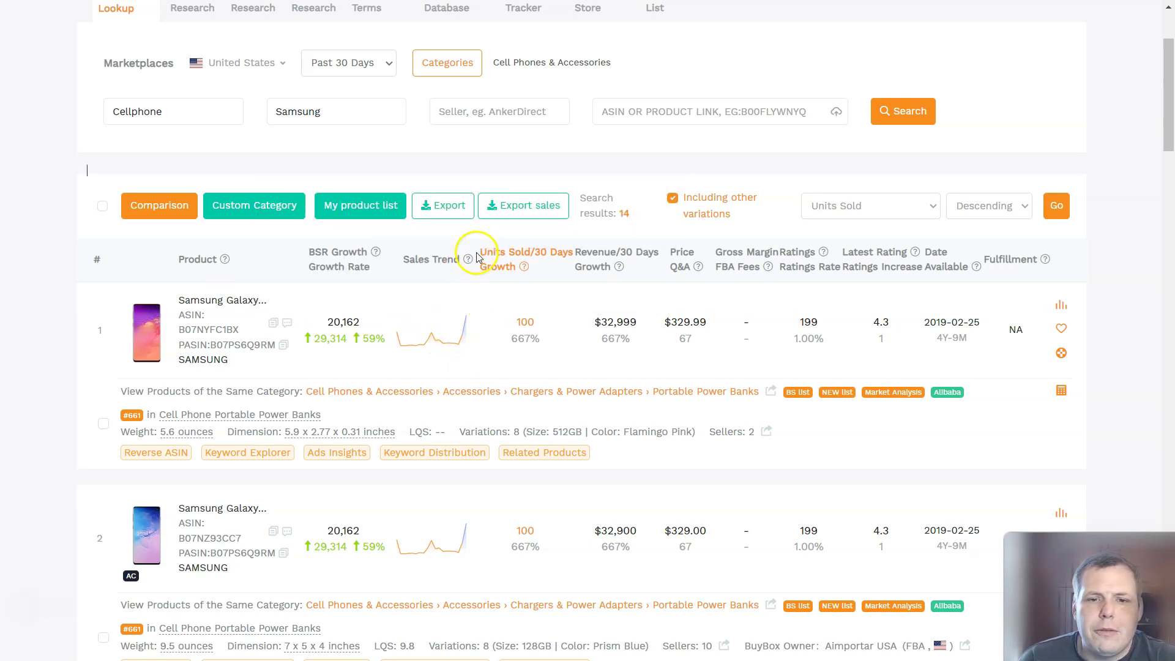
mouse_move(472, 260)
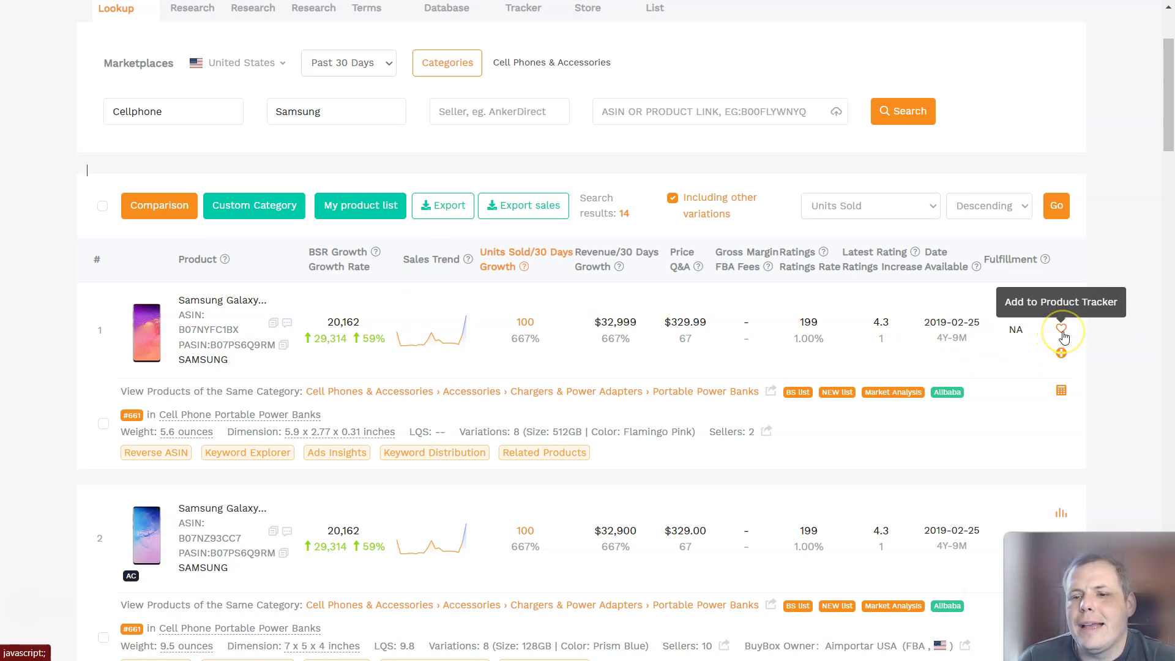
scroll(959, 342, down, 3)
scroll(959, 348, down, 8)
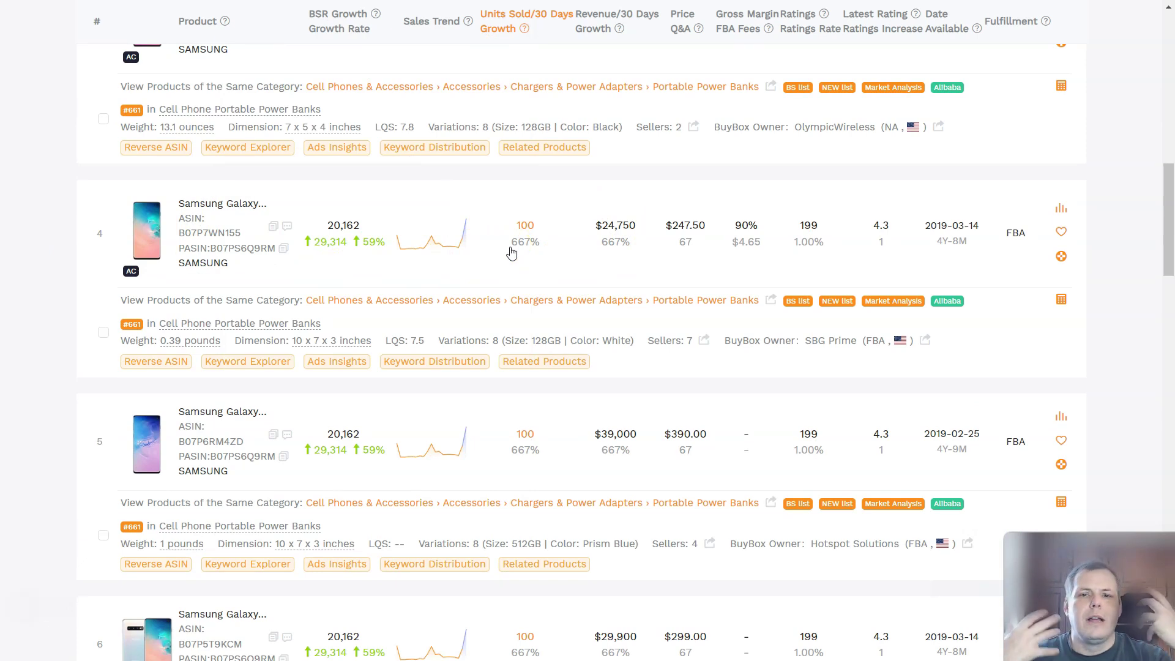
scroll(539, 257, up, 14)
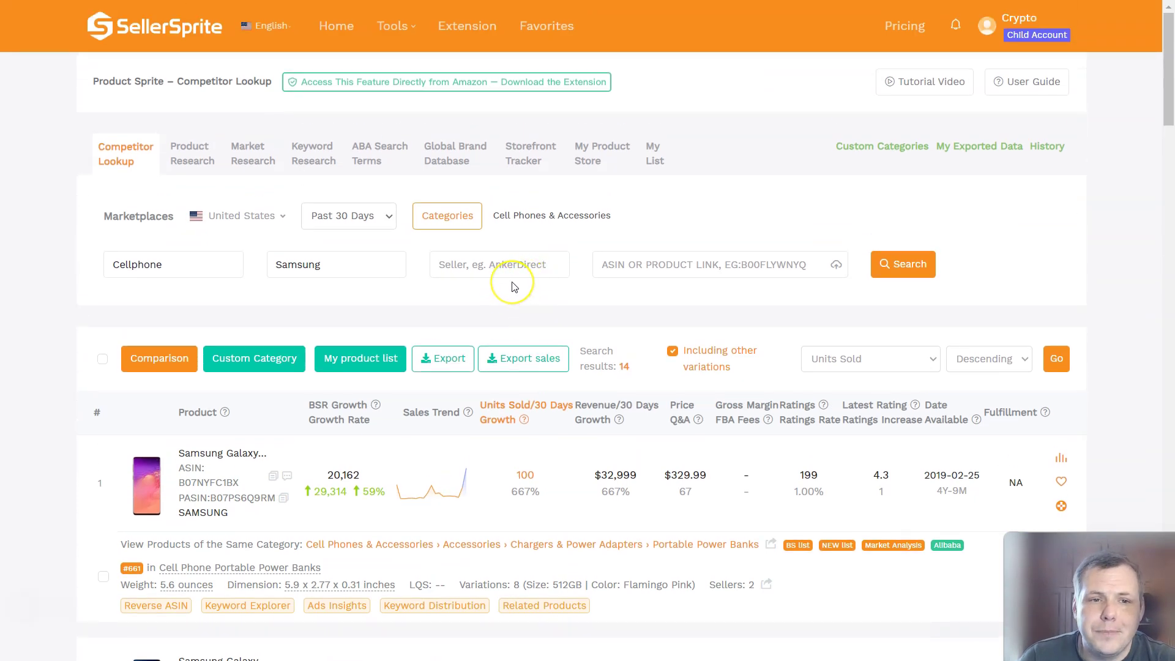
scroll(490, 343, down, 3)
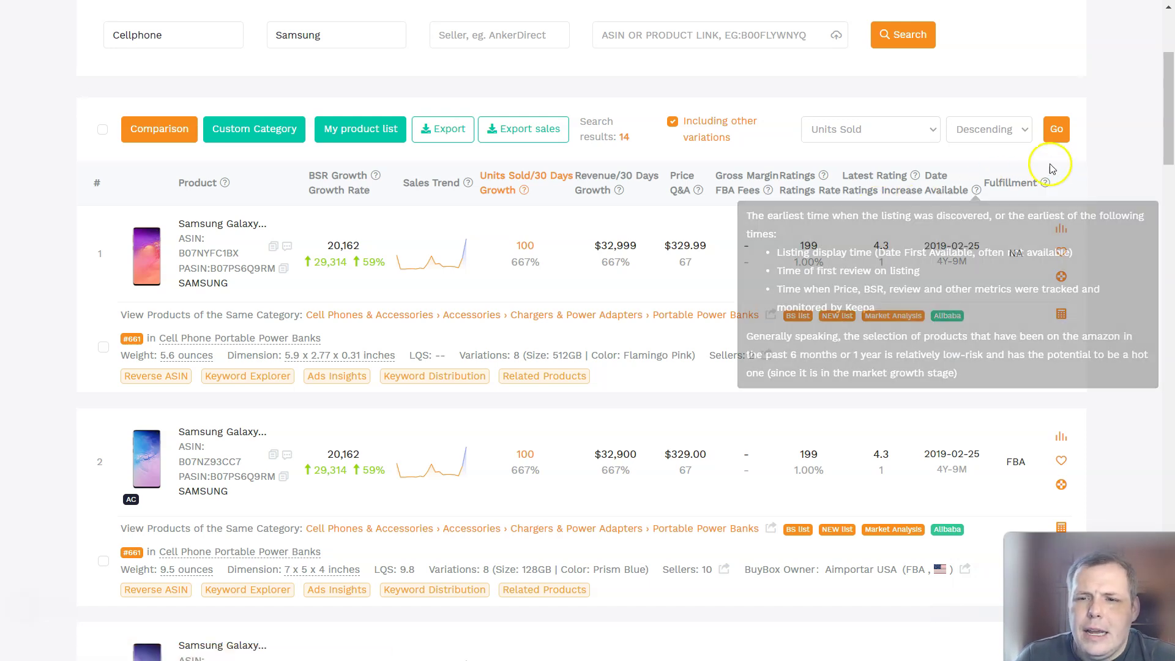
- Dismiss the 'select 2-5 products' note and tick the second and third Samsung results for comparison
click(162, 129)
click(589, 413)
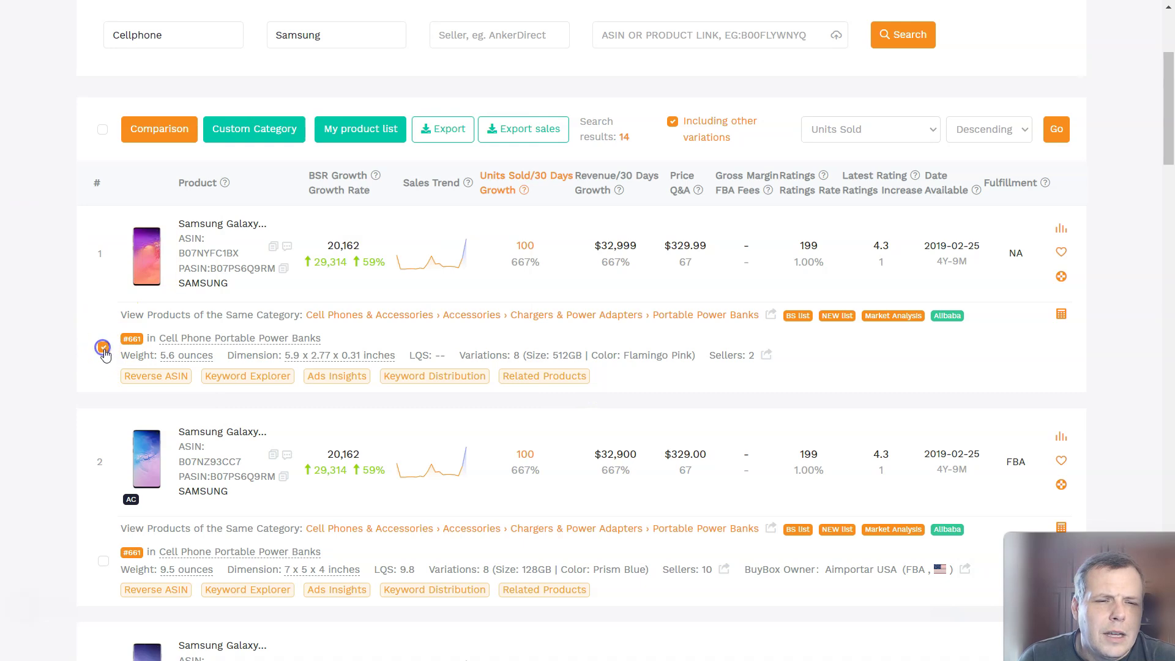
scroll(113, 404, down, 5)
scroll(113, 440, up, 1)
click(103, 551)
right_click(103, 551)
click(71, 557)
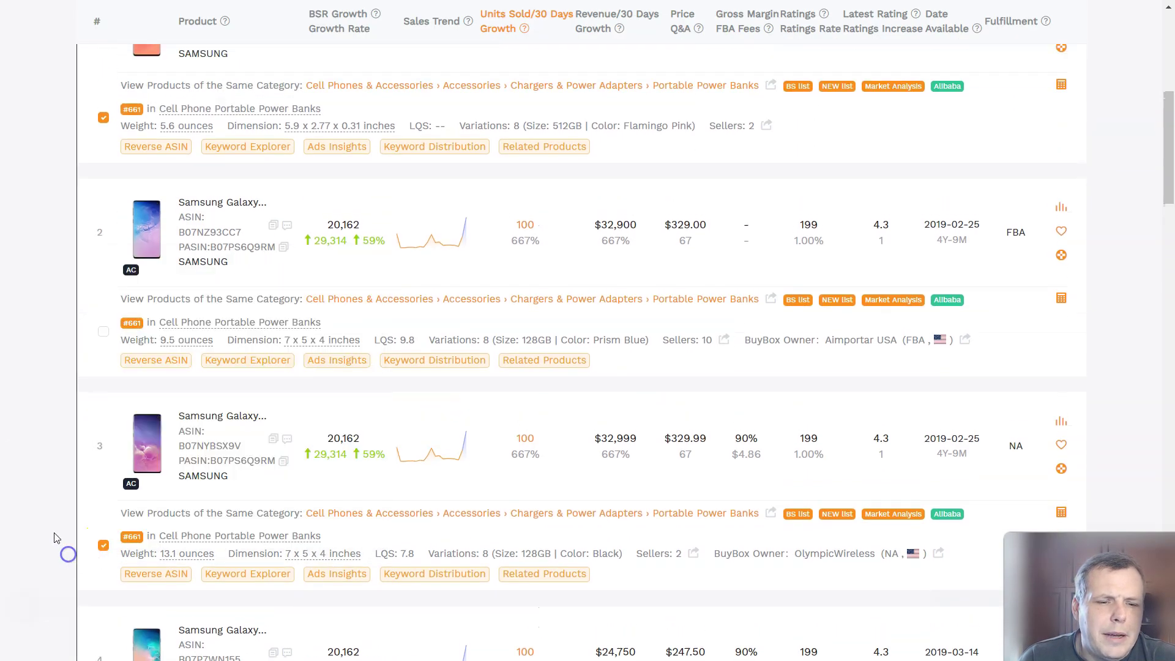
click(103, 331)
scroll(103, 332, up, 3)
scroll(331, 323, up, 3)
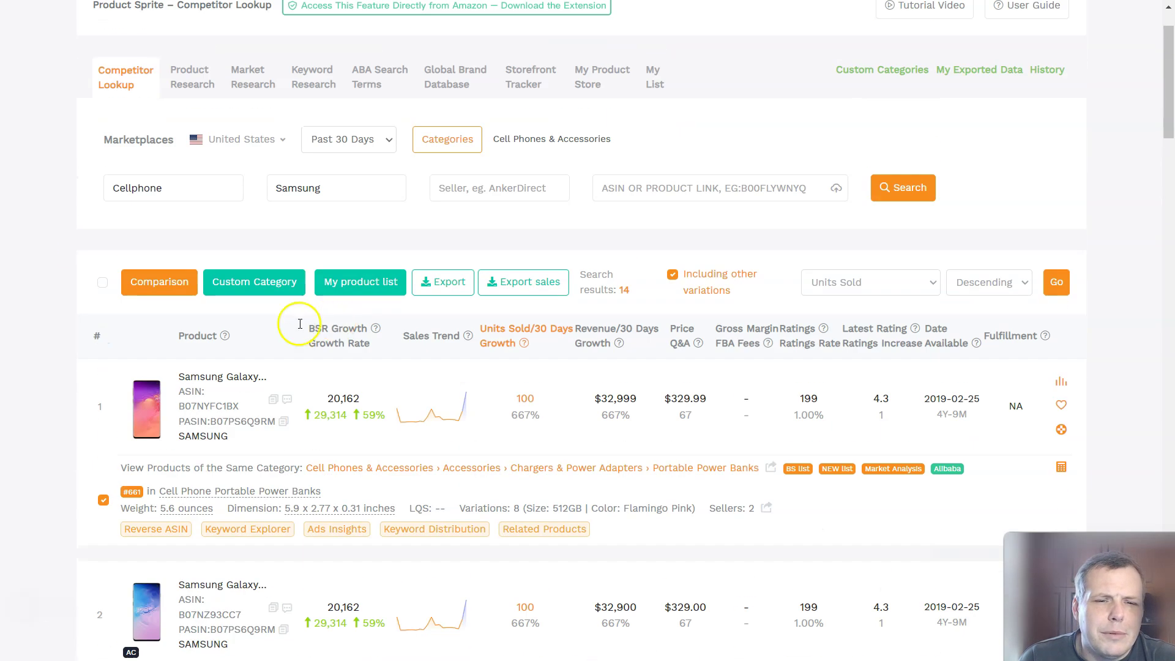
click(164, 281)
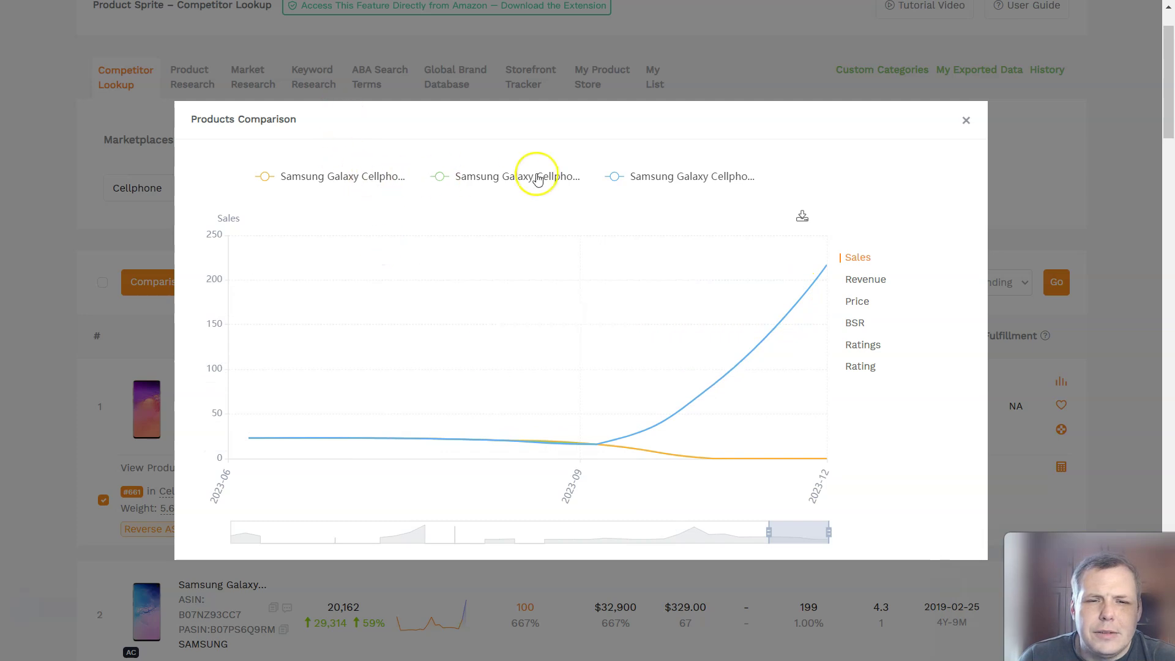
click(669, 178)
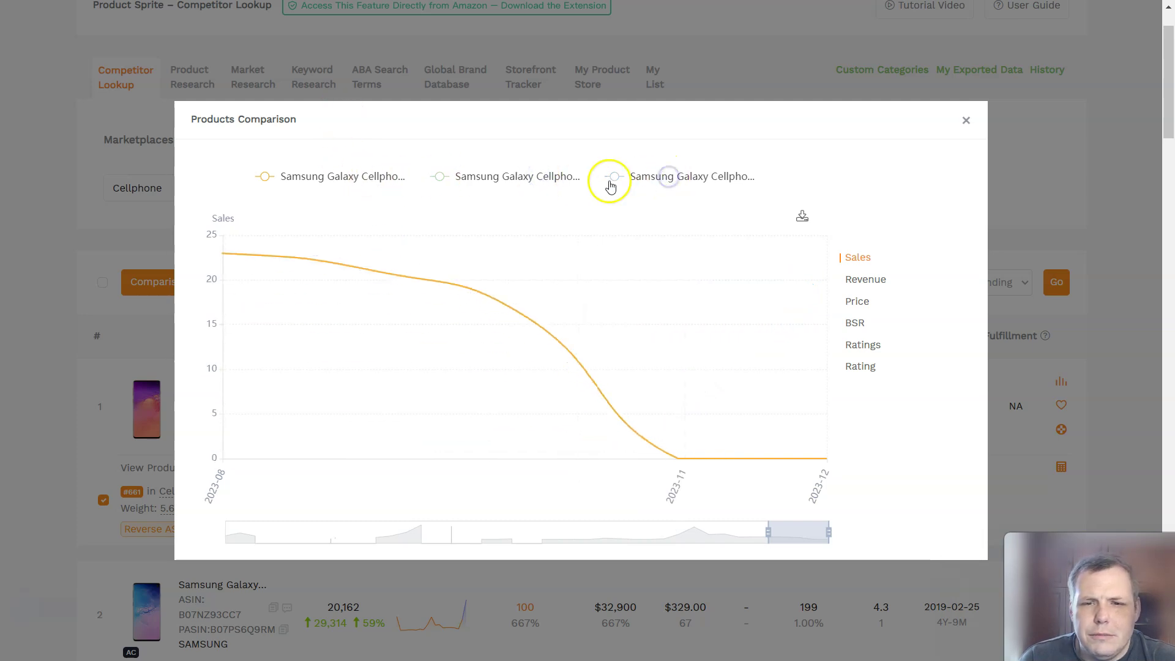
click(538, 178)
click(352, 177)
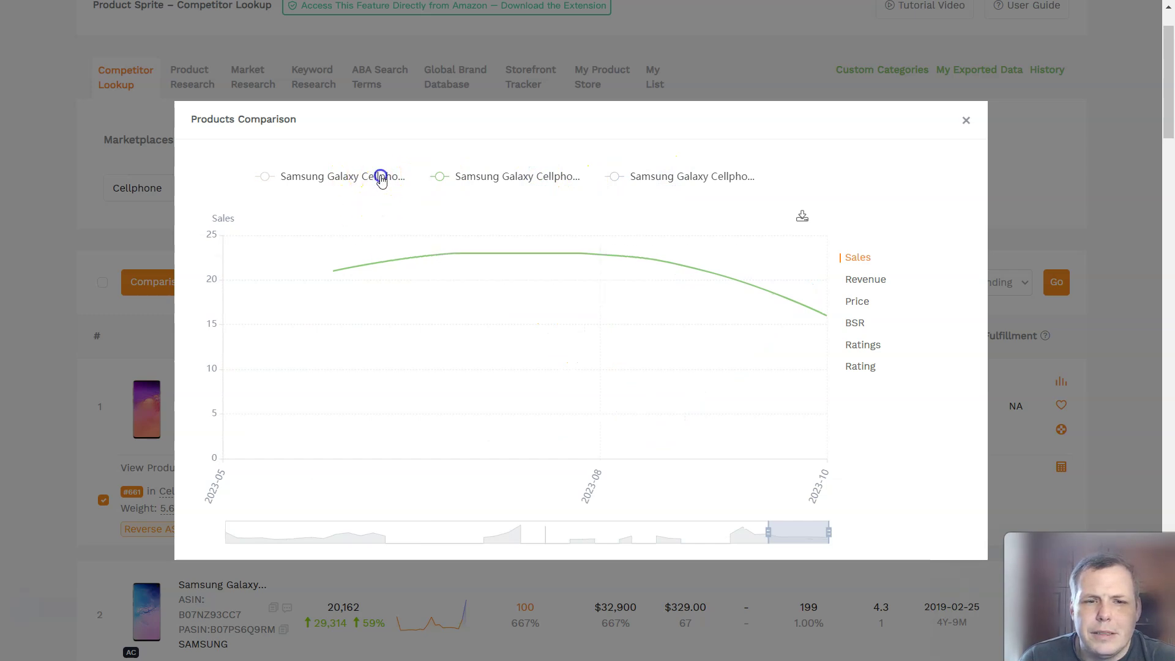
click(381, 177)
click(532, 182)
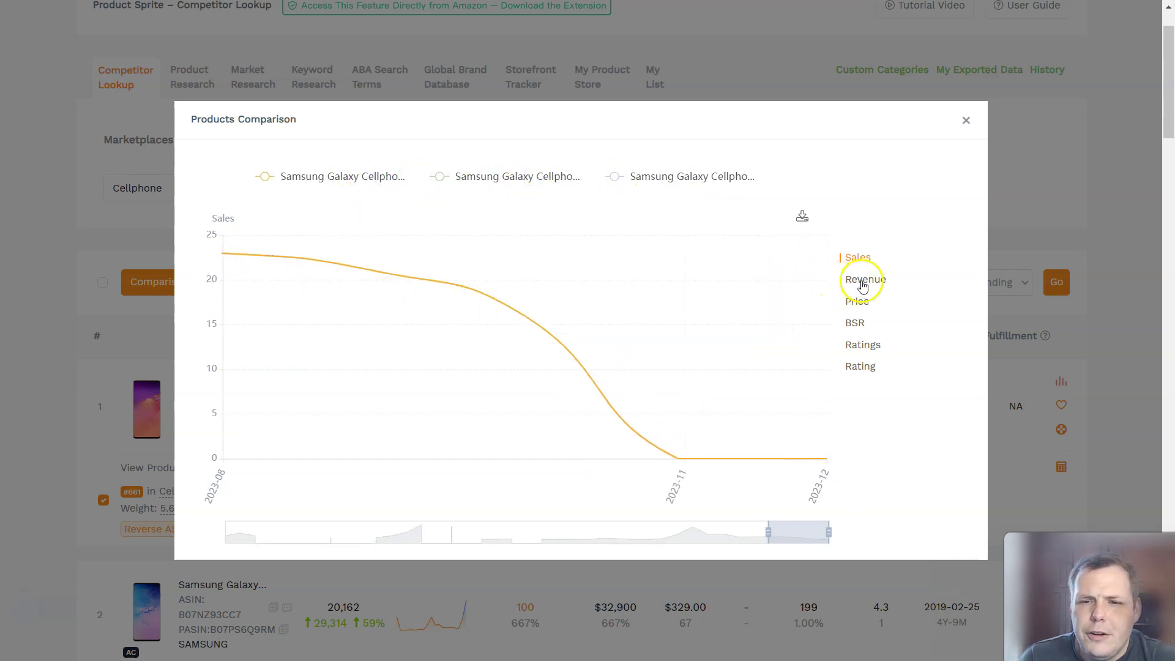
click(862, 283)
click(859, 303)
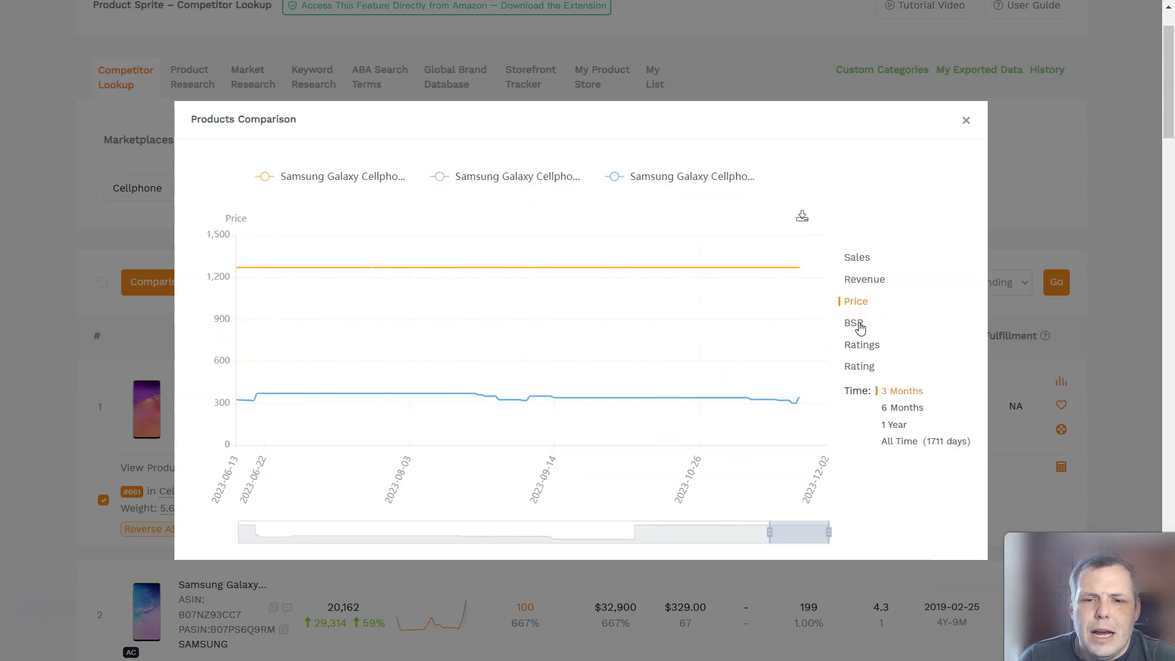
click(860, 327)
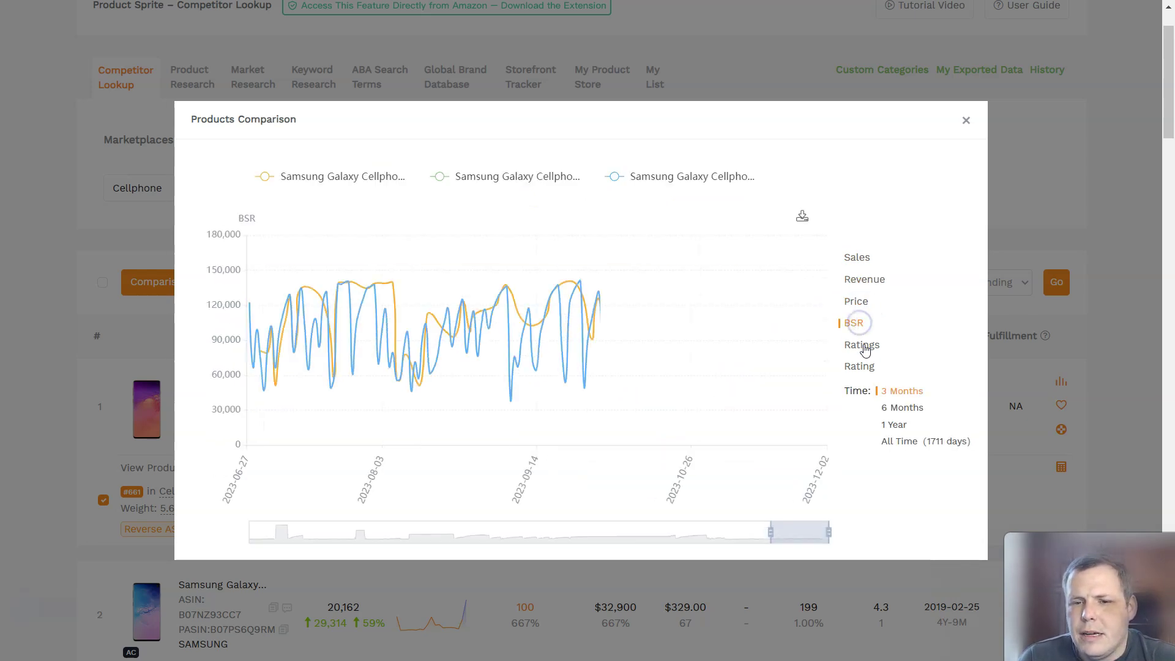
click(866, 347)
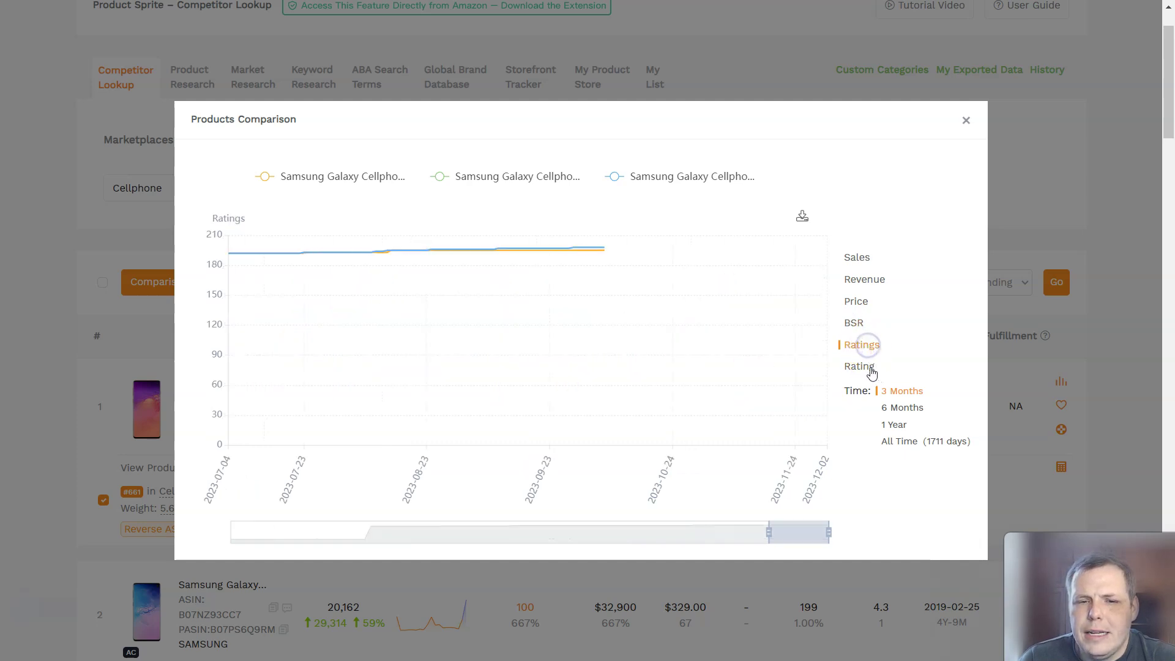
click(863, 369)
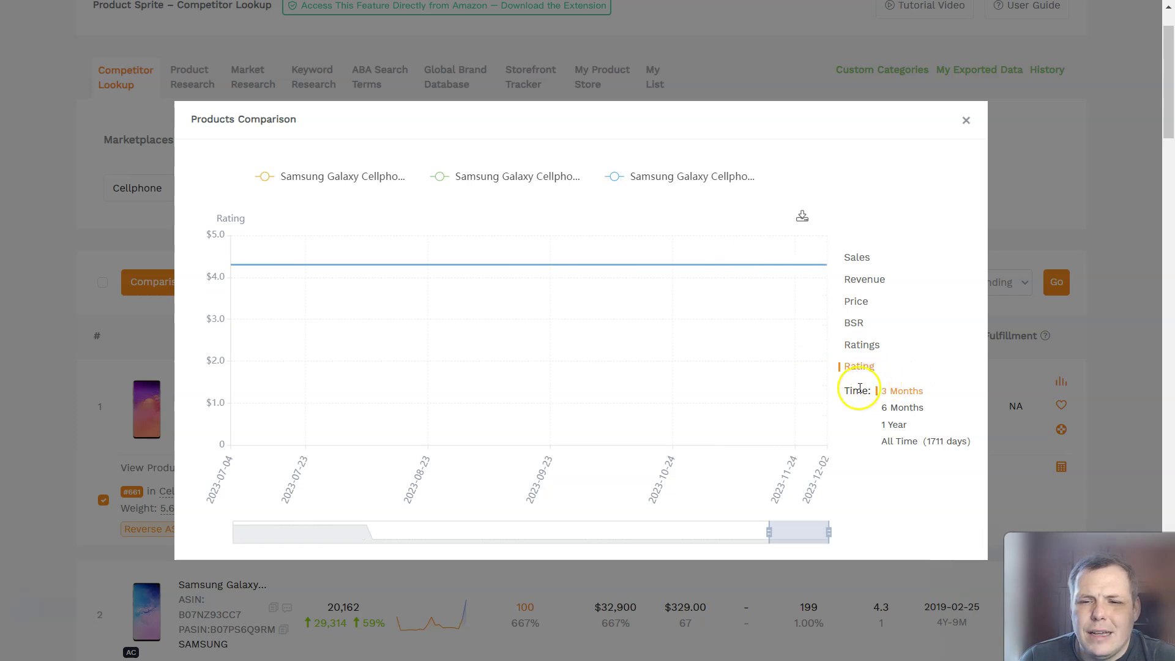
scroll(874, 372, down, 2)
click(894, 425)
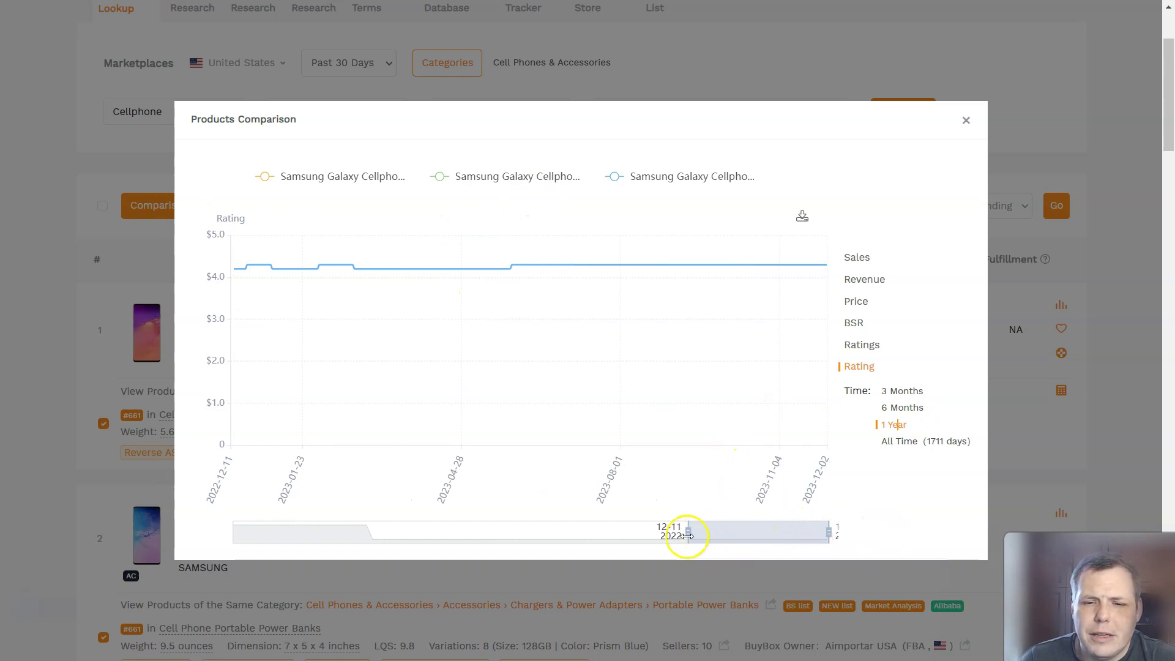
drag(686, 532, 215, 527)
click(170, 523)
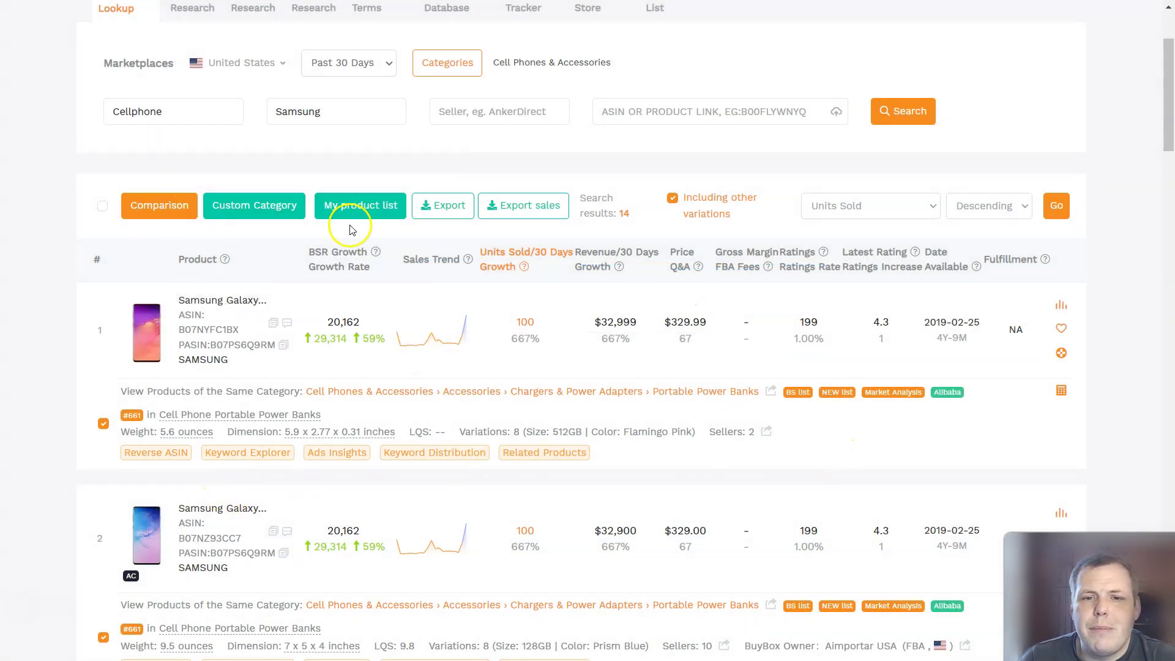
scroll(574, 178, up, 3)
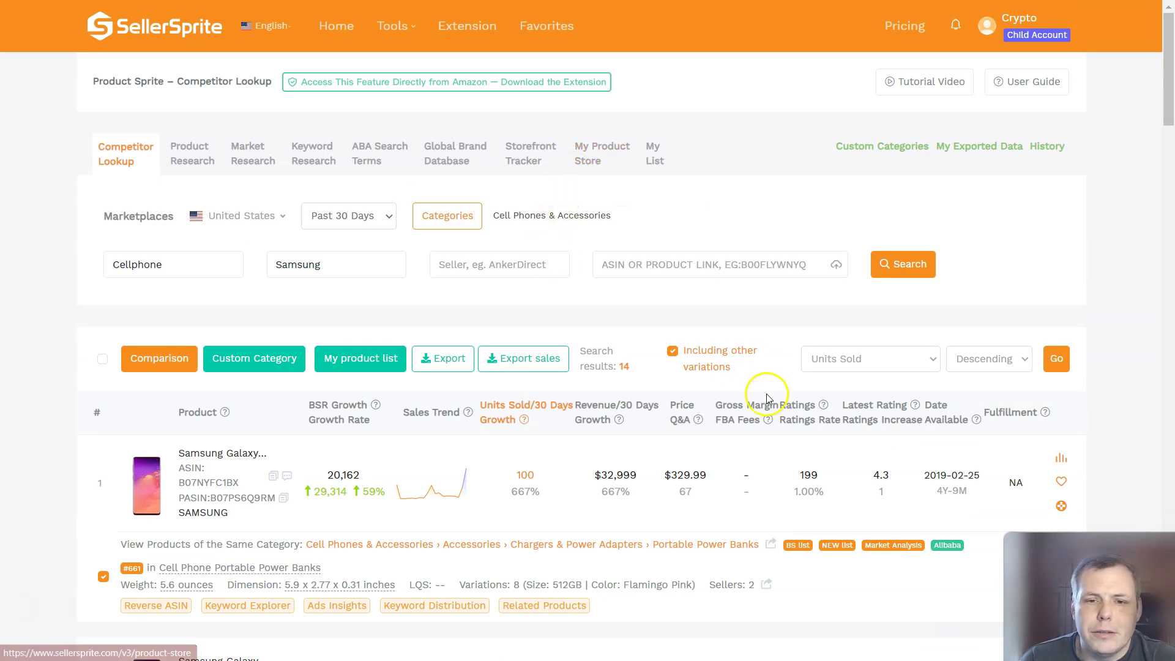
scroll(615, 320, down, 5)
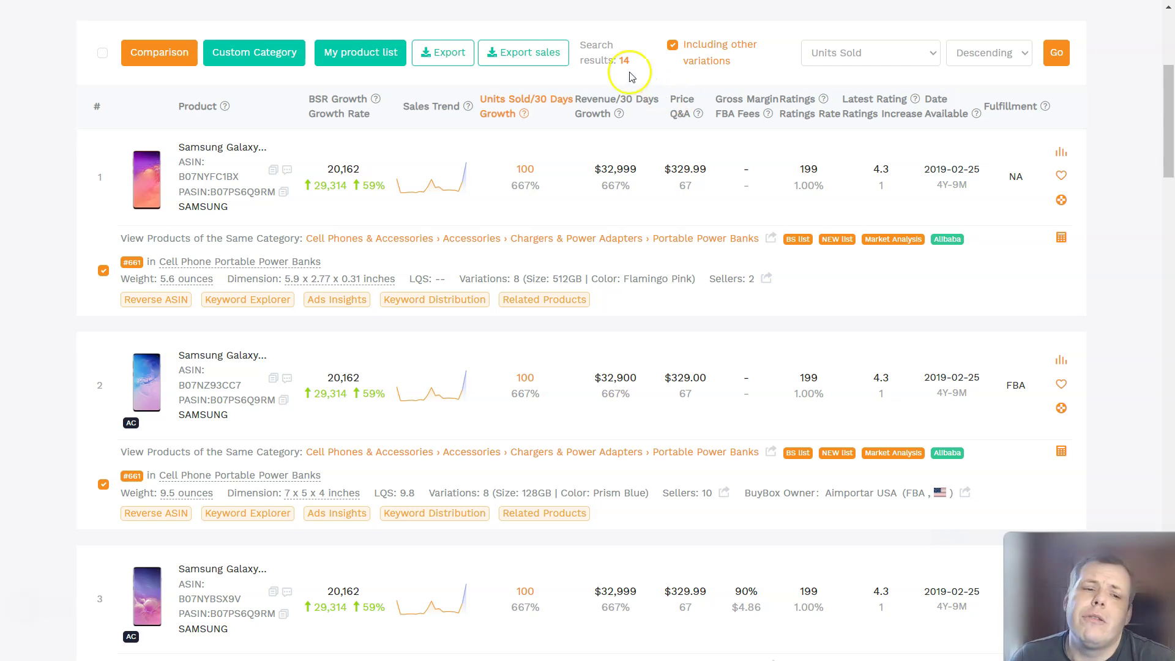
mouse_move(470, 64)
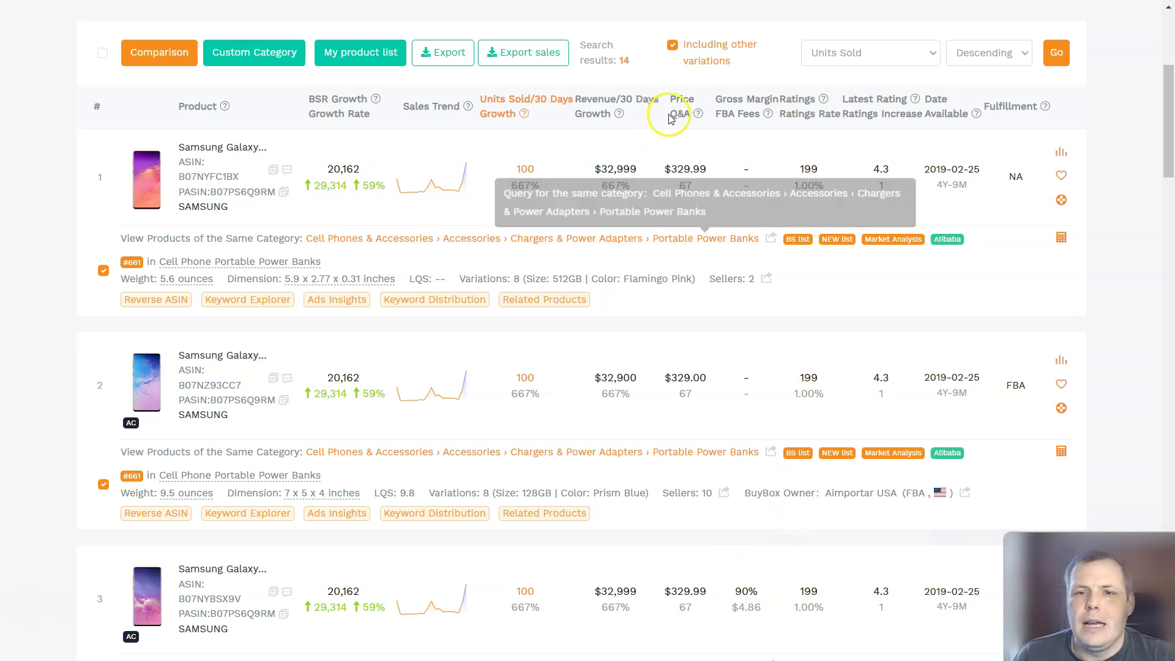
mouse_move(699, 119)
scroll(700, 123, down, 10)
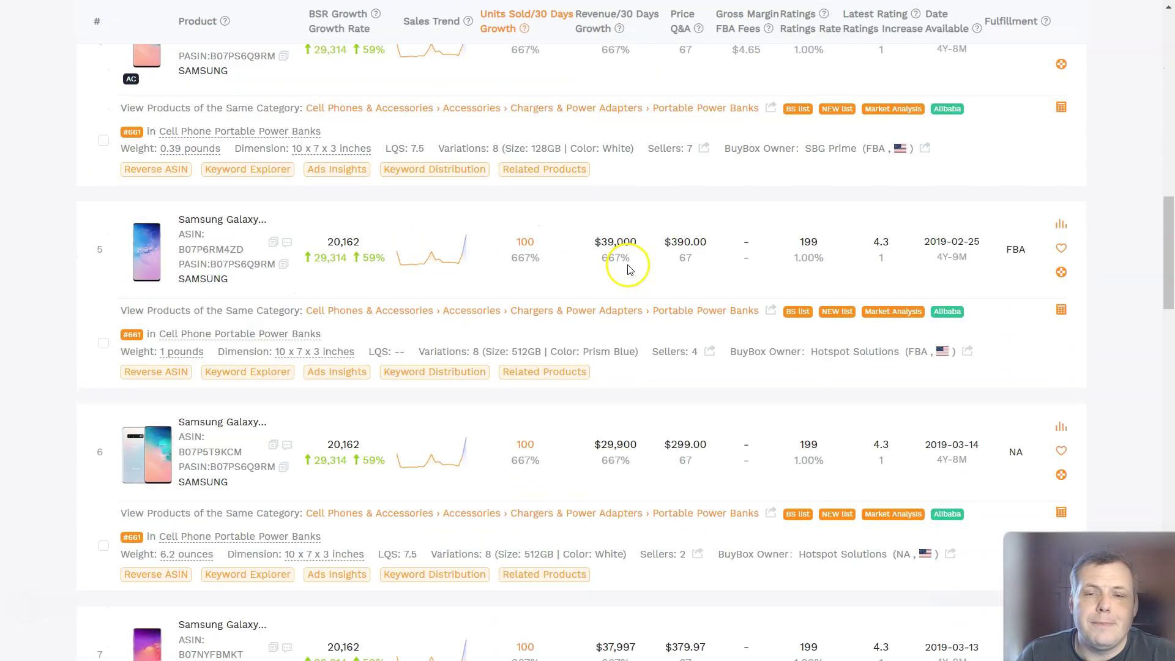